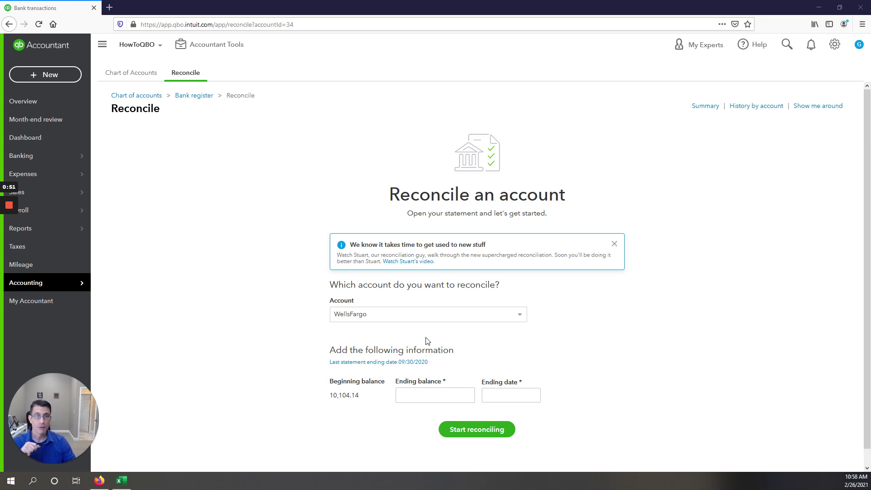
Look over the available company tools and check the WellsFargo account's beginning balance
{"action": "left_click", "coordinate": [833, 49]}
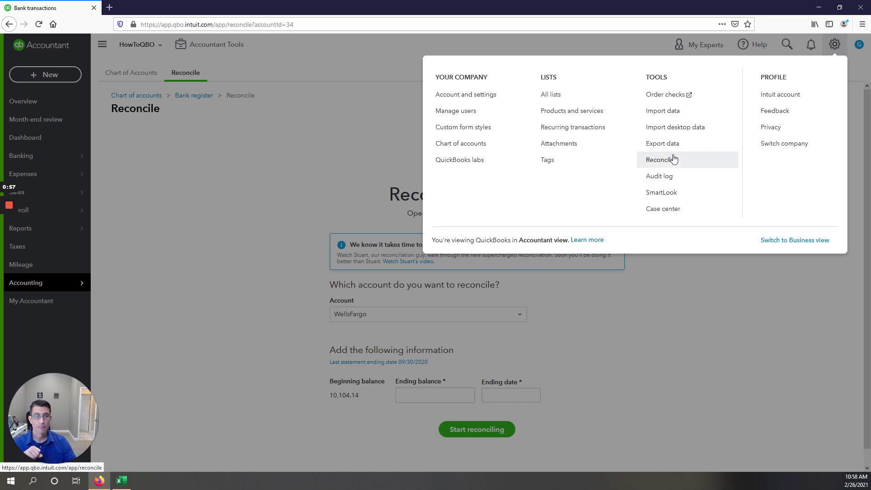
{"action": "left_click", "coordinate": [622, 423]}
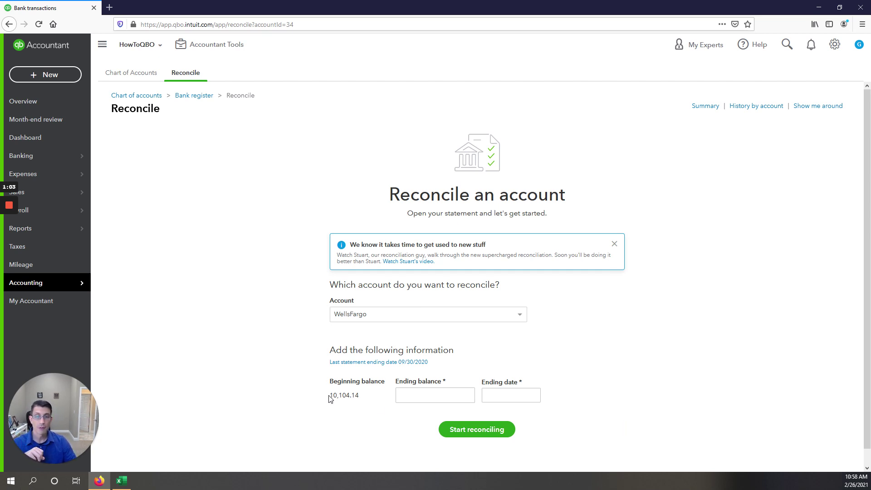
{"action": "left_click_drag", "start_coordinate": [330, 395], "coordinate": [361, 399]}
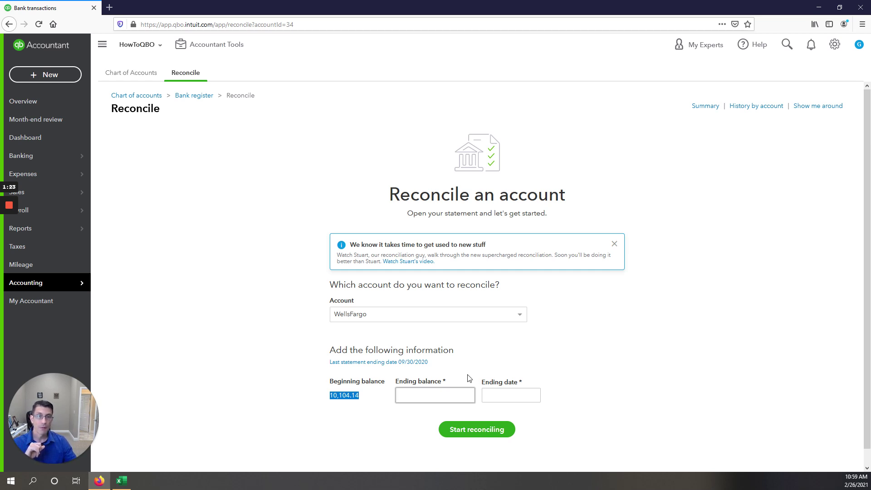
Undo the reconciliation for the 09/30/2020 statement from the WellsFargo account's reconciliation history
{"action": "left_click", "coordinate": [754, 108]}
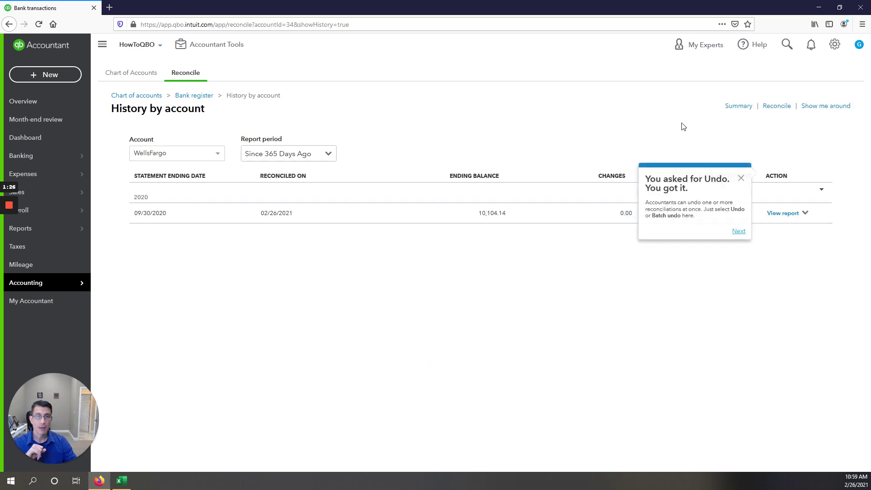
{"action": "left_click", "coordinate": [741, 178]}
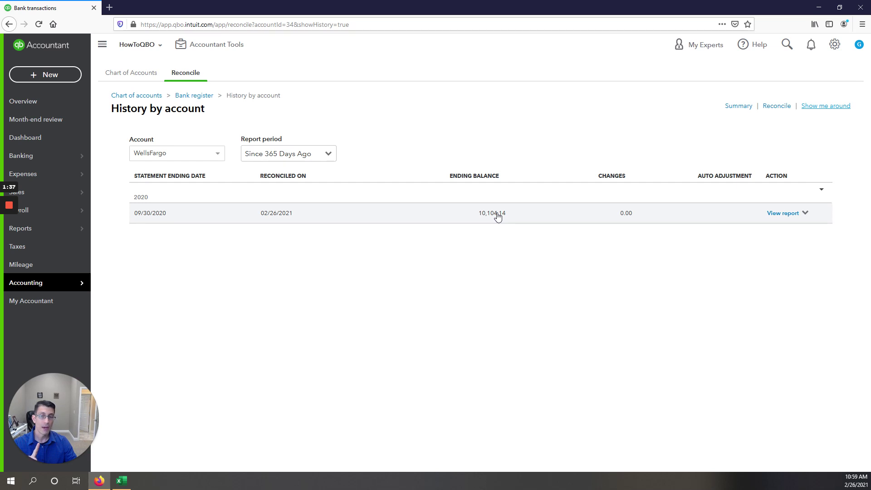
{"action": "left_click", "coordinate": [806, 214]}
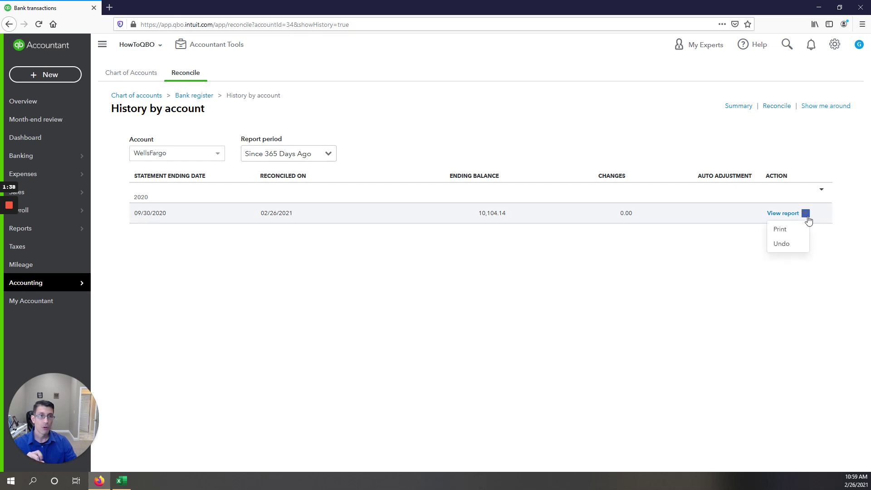
{"action": "left_click", "coordinate": [790, 244]}
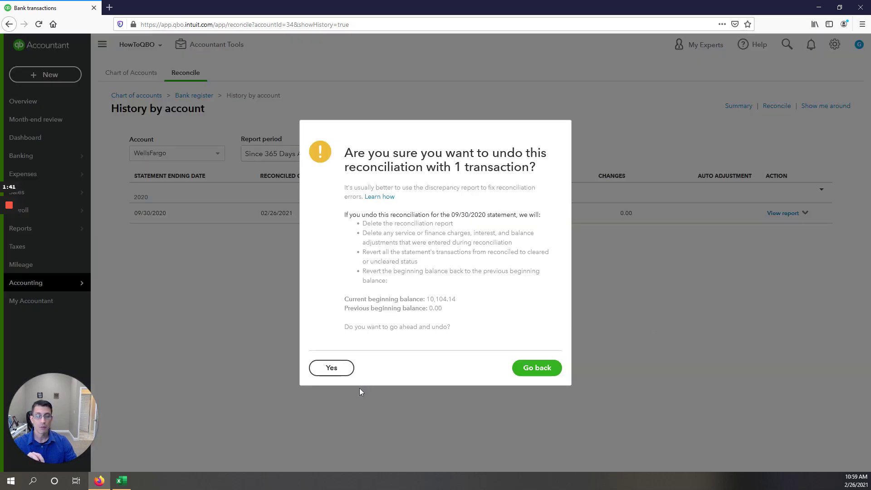
{"action": "left_click", "coordinate": [332, 368]}
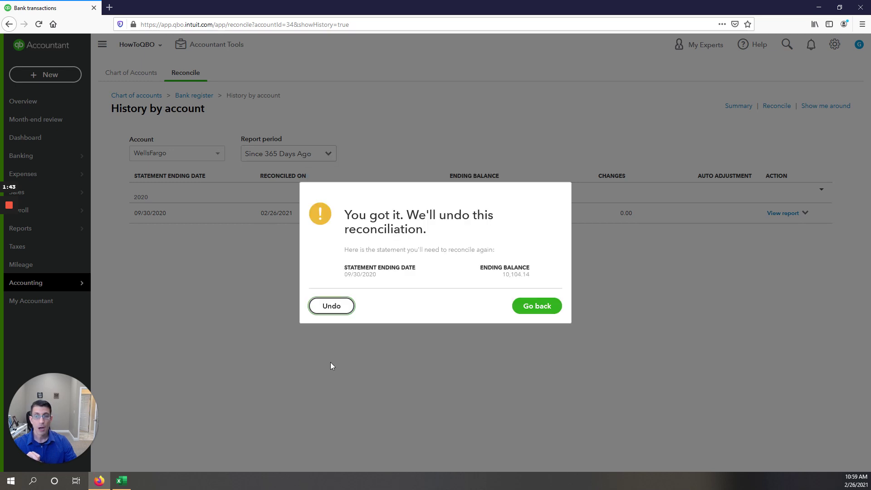
{"action": "left_click", "coordinate": [331, 306]}
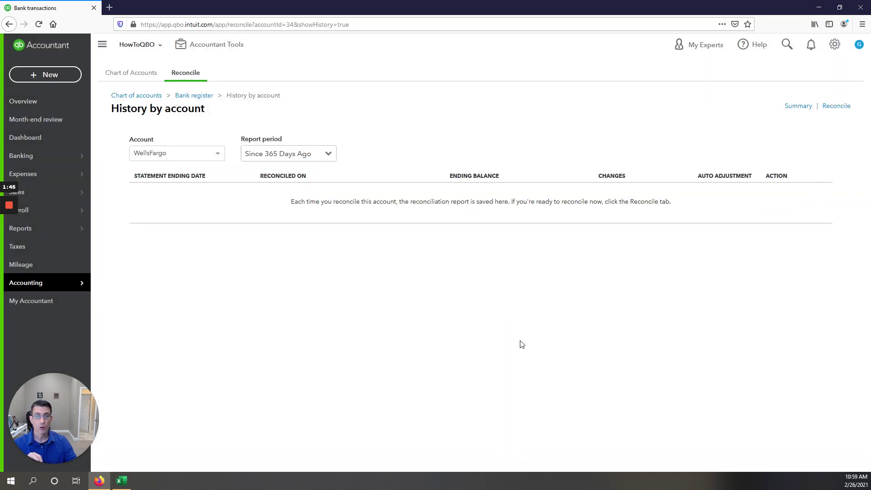
Return to reconciling WellsFargo and set the ending balance to 10,104.14 and the ending date to 09/30/2020
{"action": "left_click", "coordinate": [787, 108]}
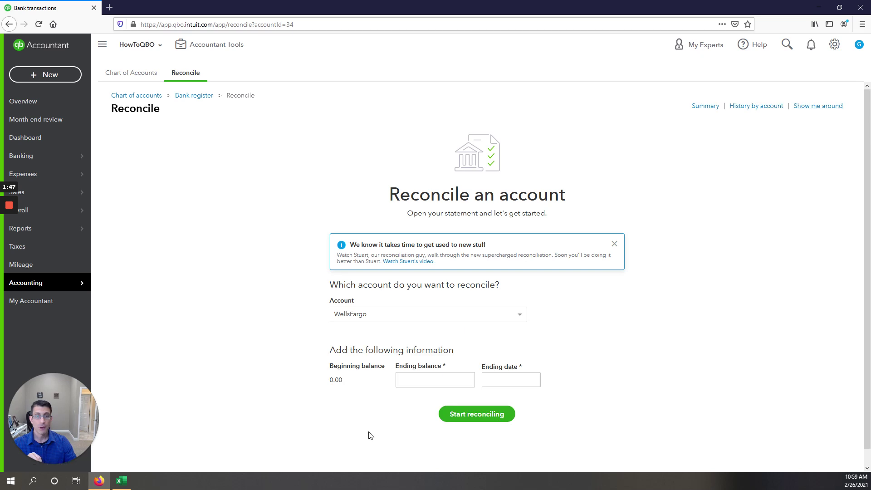
{"action": "left_click_drag", "start_coordinate": [344, 379], "coordinate": [323, 379]}
{"action": "left_click", "coordinate": [277, 392]}
{"action": "left_click", "coordinate": [415, 380]}
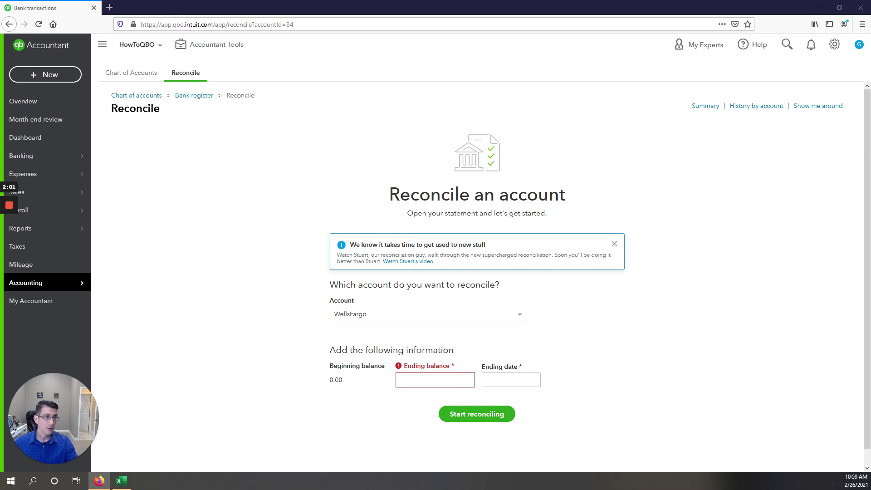
{"action": "left_click", "coordinate": [431, 380]}
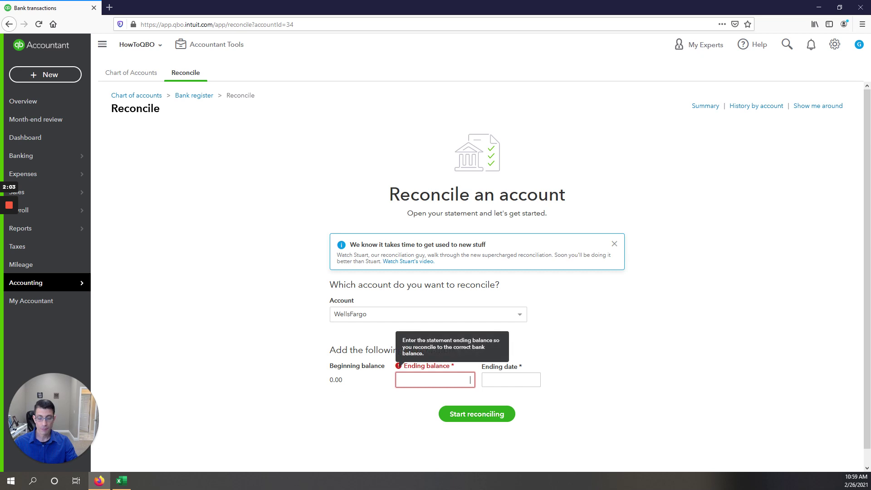
{"action": "type", "text": "10104.14"}
{"action": "key", "text": "Tab"}
{"action": "type", "text": "9/30/"}
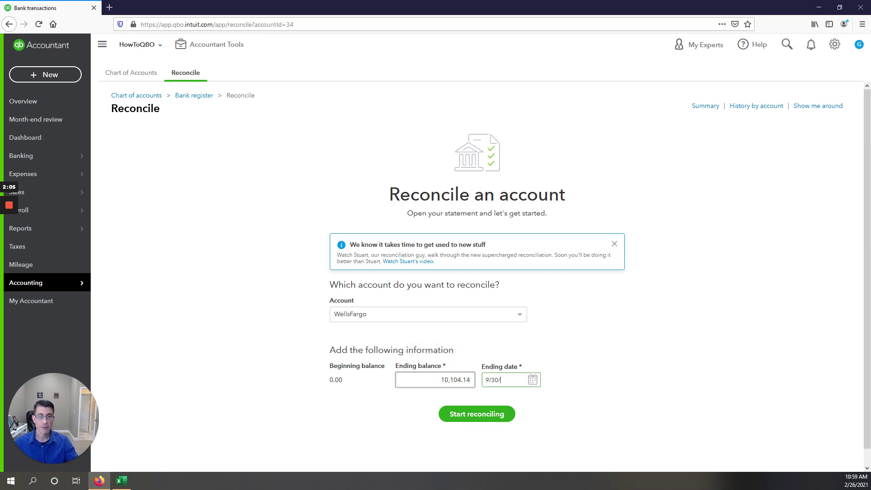
{"action": "type", "text": "2020"}
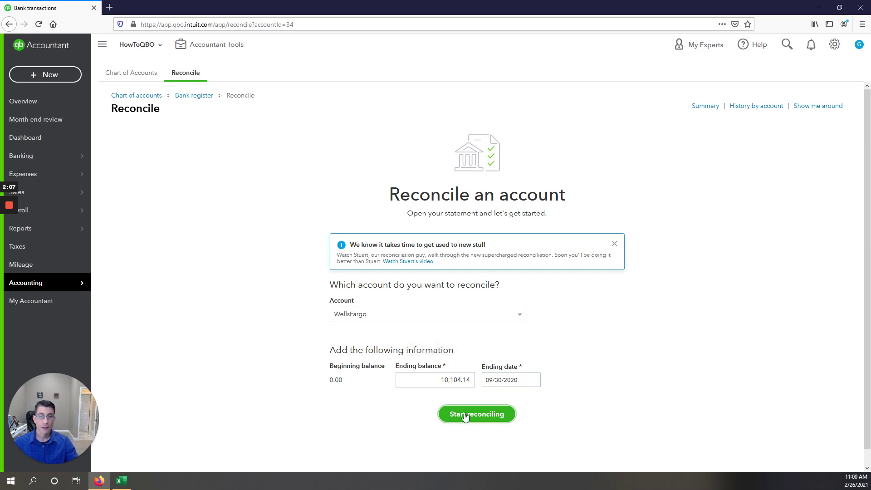
Start the September 2020 WellsFargo reconciliation and finish it with the opening balance deposit cleared
{"action": "left_click", "coordinate": [467, 416]}
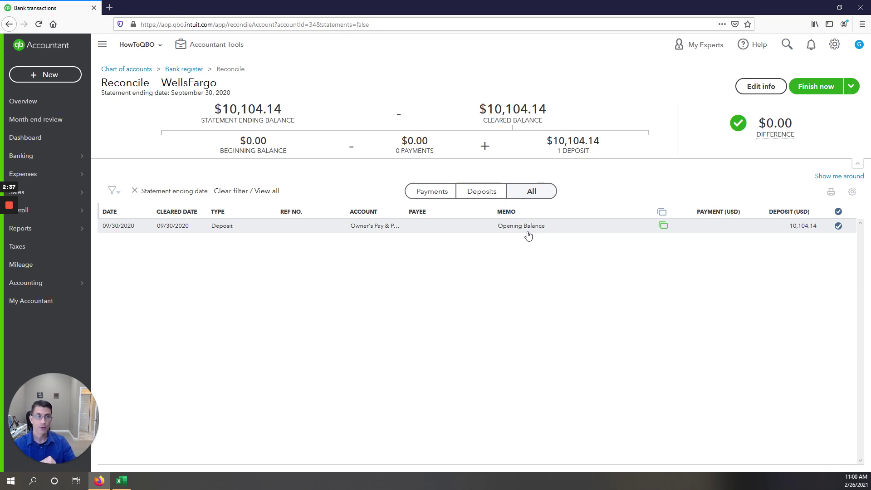
{"action": "left_click", "coordinate": [812, 90]}
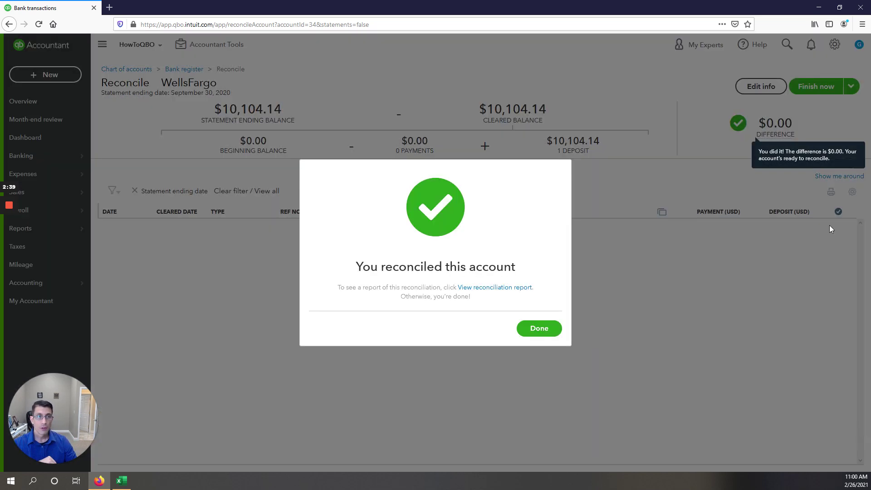
{"action": "left_click", "coordinate": [539, 328]}
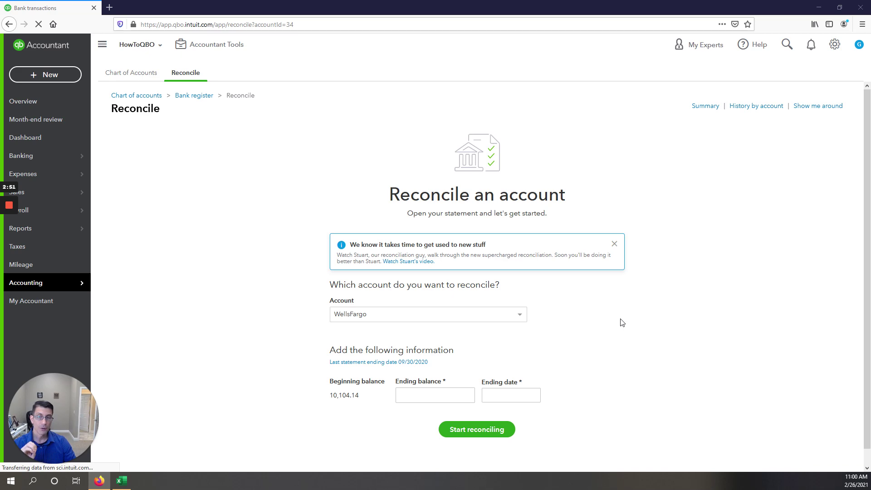
Switch to the bank activity workbook in Excel and clear the extra balance in cell F93 below the last transaction
{"action": "left_click_drag", "start_coordinate": [870, 236], "coordinate": [318, 118]}
{"action": "left_click", "coordinate": [637, 124]}
{"action": "left_click", "coordinate": [588, 235]}
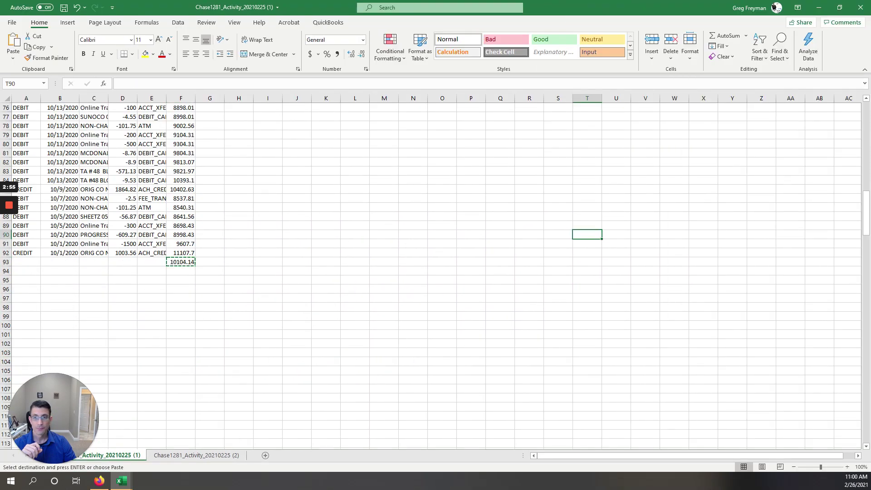
{"action": "left_click", "coordinate": [180, 262]}
{"action": "key", "text": "Delete"}
{"action": "key", "text": "Return"}
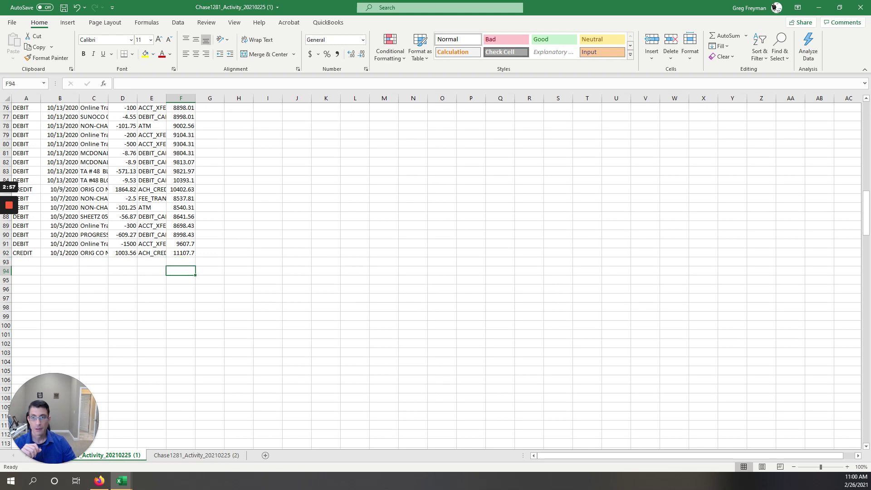
Insert a blank row at row 48 to separate the November transactions from the October ones
{"action": "scroll", "coordinate": [435, 272], "scroll_direction": "up", "scroll_amount": 20}
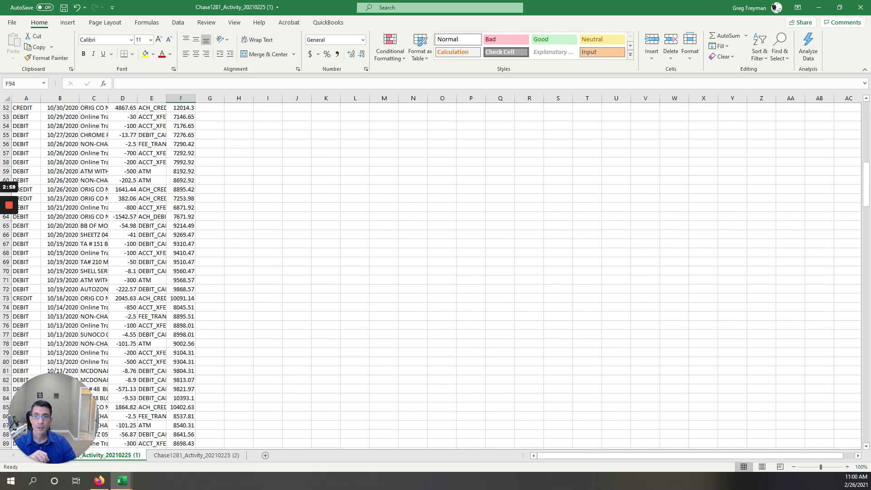
{"action": "scroll", "coordinate": [436, 272], "scroll_direction": "up", "scroll_amount": 1}
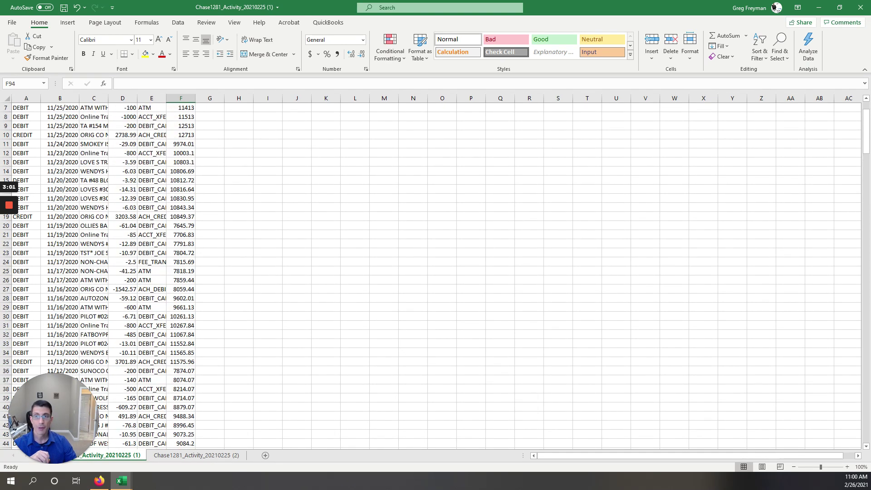
{"action": "scroll", "coordinate": [436, 273], "scroll_direction": "up", "scroll_amount": 2}
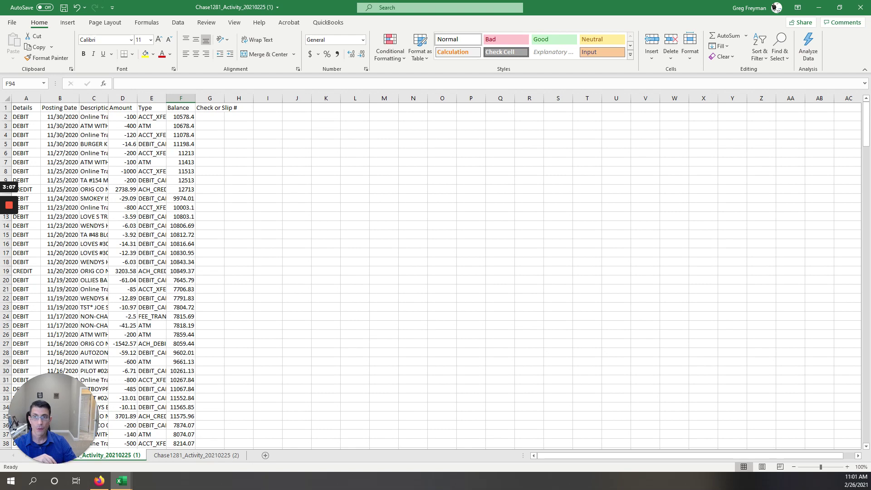
{"action": "scroll", "coordinate": [435, 272], "scroll_direction": "down", "scroll_amount": 18}
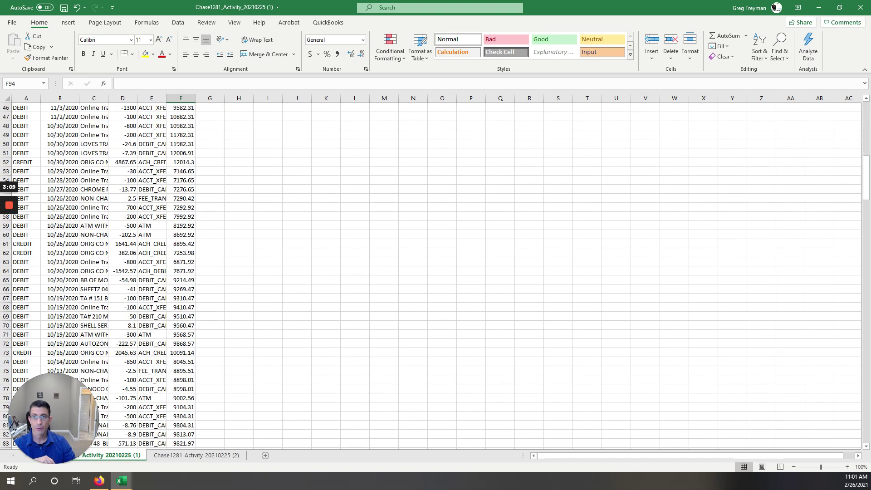
{"action": "scroll", "coordinate": [436, 272], "scroll_direction": "up", "scroll_amount": 6}
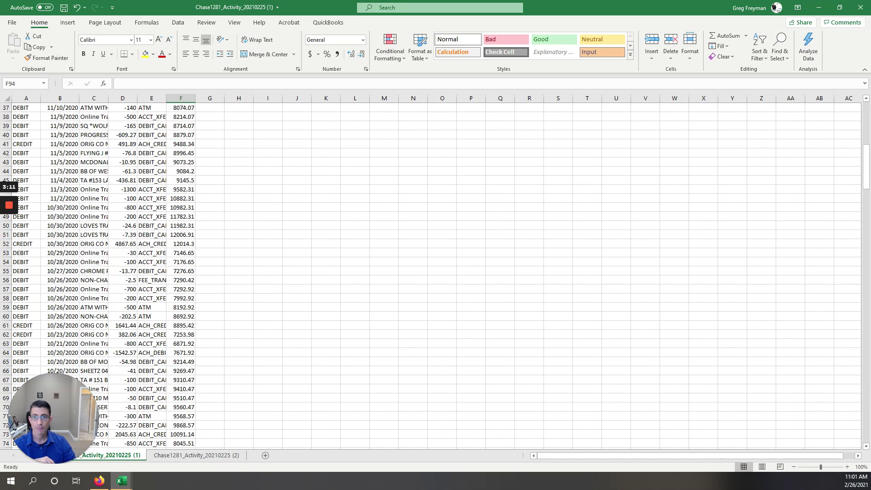
{"action": "left_click", "coordinate": [182, 207]}
{"action": "key", "text": "ctrl+shift+plus"}
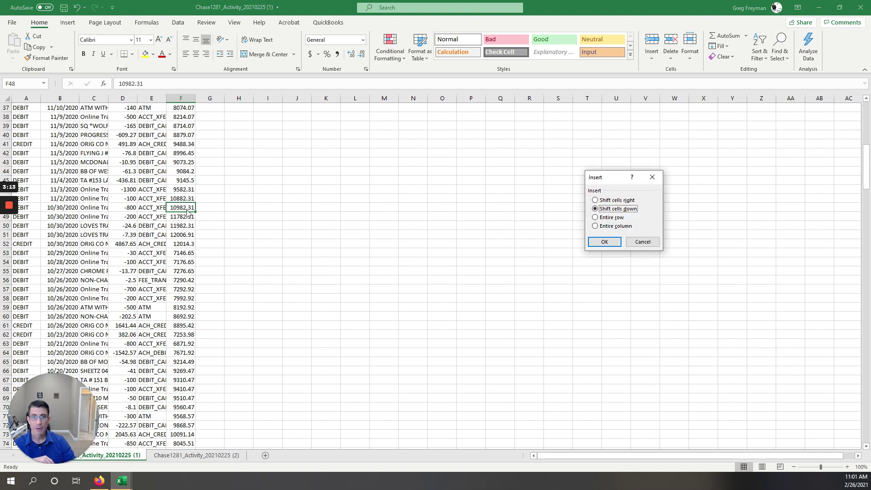
{"action": "key", "text": "r"}
{"action": "key", "text": "Return"}
{"action": "left_click", "coordinate": [326, 244]}
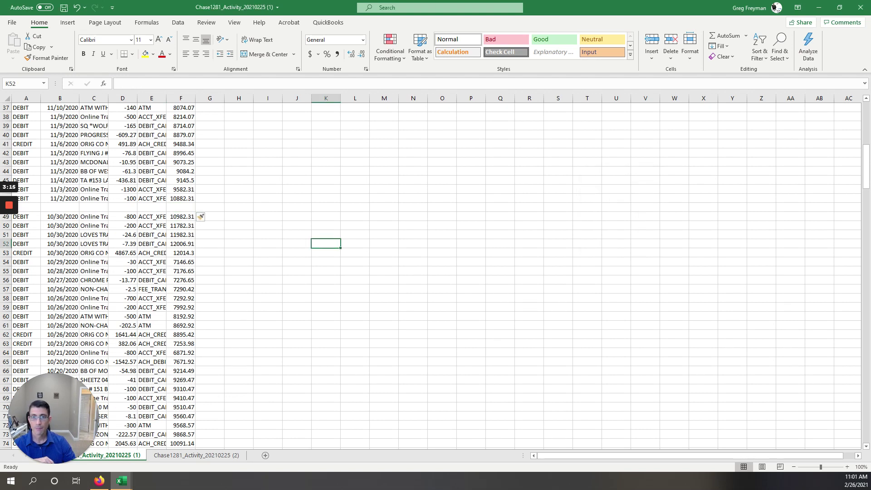
Copy the October closing balance 10982.31 from cell F49 into the WellsFargo ending balance in QuickBooks Online
{"action": "left_click", "coordinate": [181, 216]}
{"action": "key", "text": "ctrl+c"}
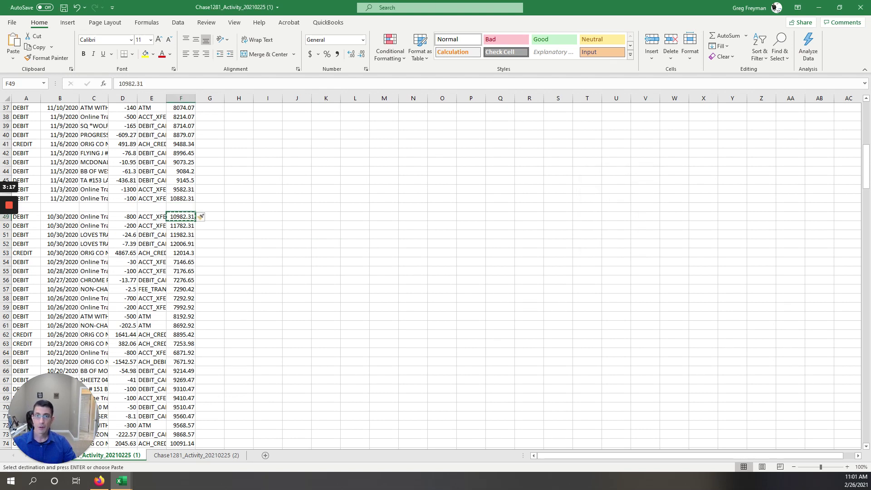
{"action": "key", "text": "alt+Tab"}
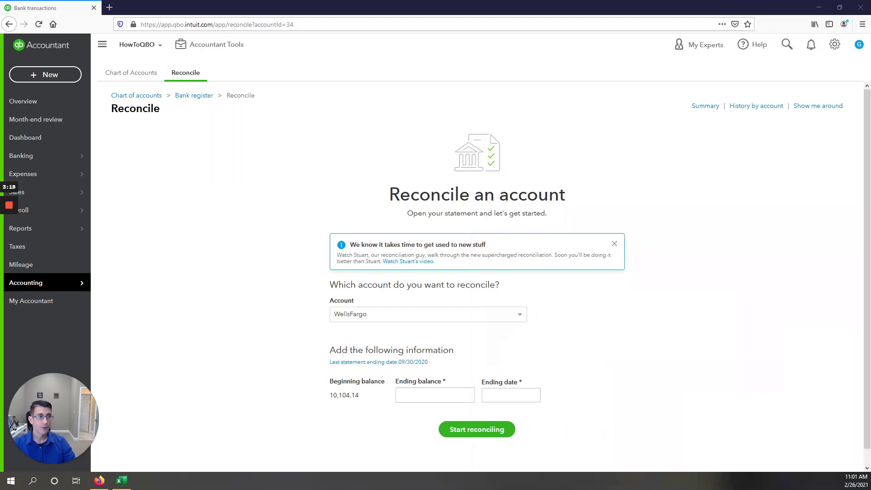
{"action": "left_click", "coordinate": [449, 396]}
{"action": "key", "text": "ctrl+v"}
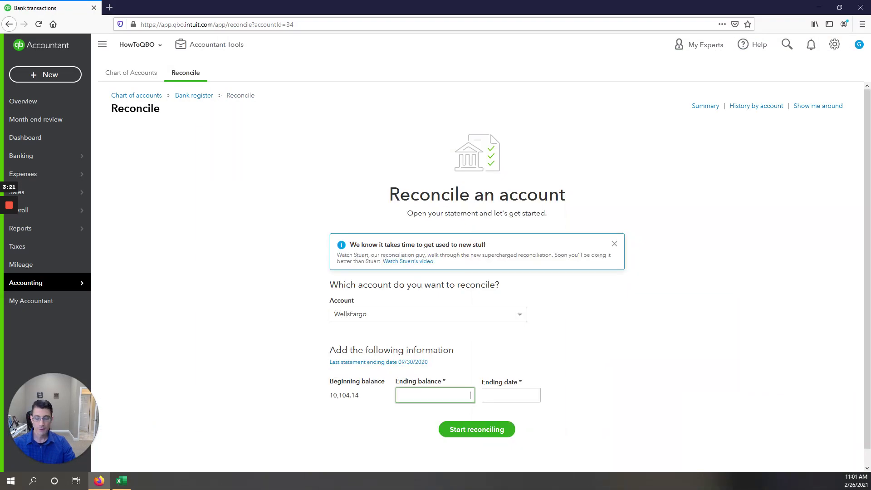
Set the ending date to 10/31/2020 and start the October reconciliation
{"action": "left_click", "coordinate": [504, 396]}
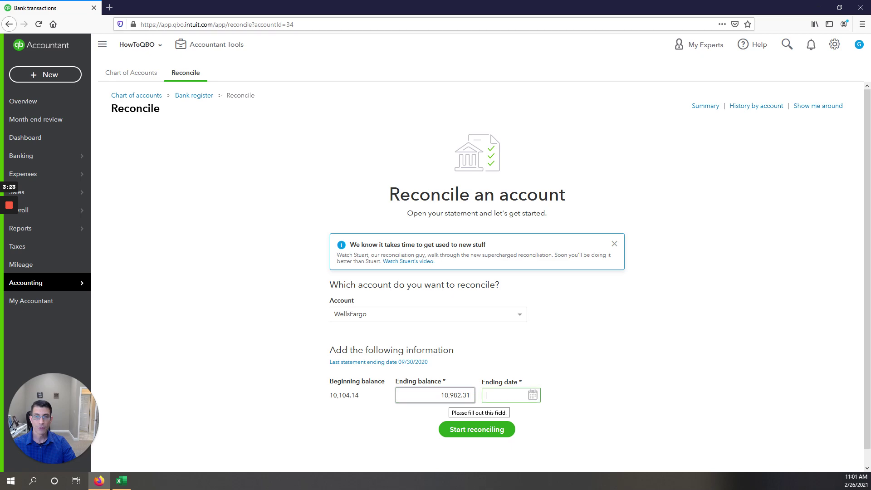
{"action": "type", "text": "10/31/2020"}
{"action": "key", "text": "Return"}
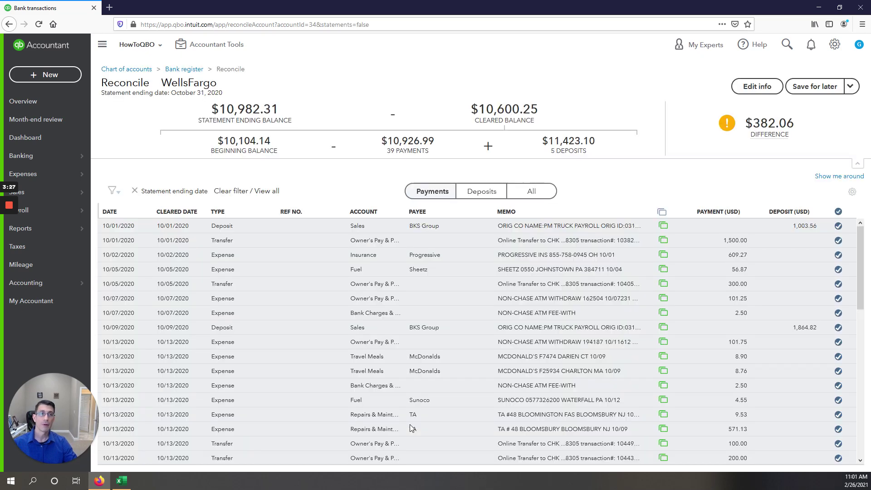
List all October transactions in the WellsFargo reconciliation and check the remaining difference
{"action": "scroll", "coordinate": [618, 381], "scroll_direction": "down", "scroll_amount": 9}
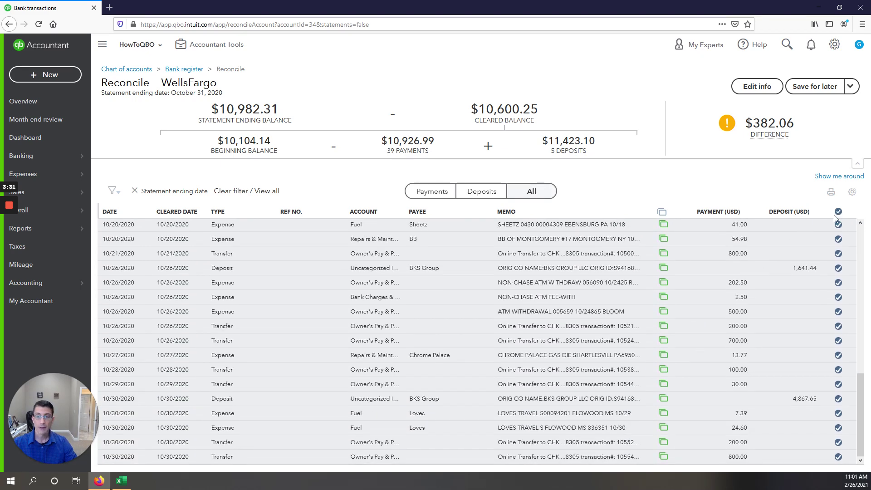
{"action": "left_click_drag", "start_coordinate": [808, 132], "coordinate": [747, 123]}
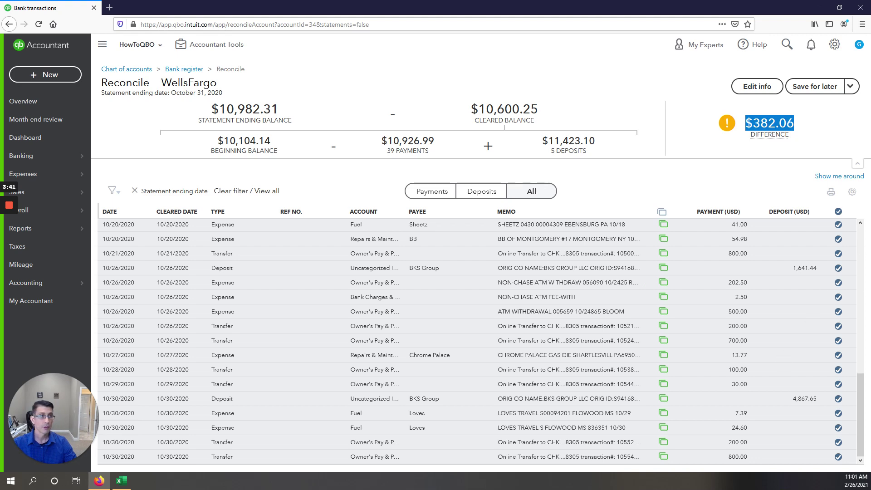
Switch to the Excel bank activity workbook and sort the October range A49:E93 by Column D, smallest to largest
{"action": "left_click_drag", "start_coordinate": [870, 83], "coordinate": [221, 49]}
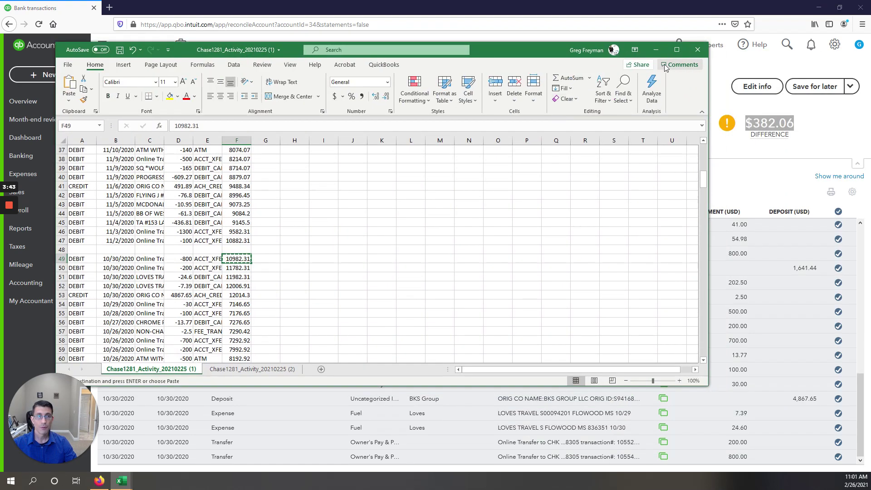
{"action": "left_click", "coordinate": [677, 47]}
{"action": "left_click", "coordinate": [471, 235]}
{"action": "left_click", "coordinate": [26, 253]}
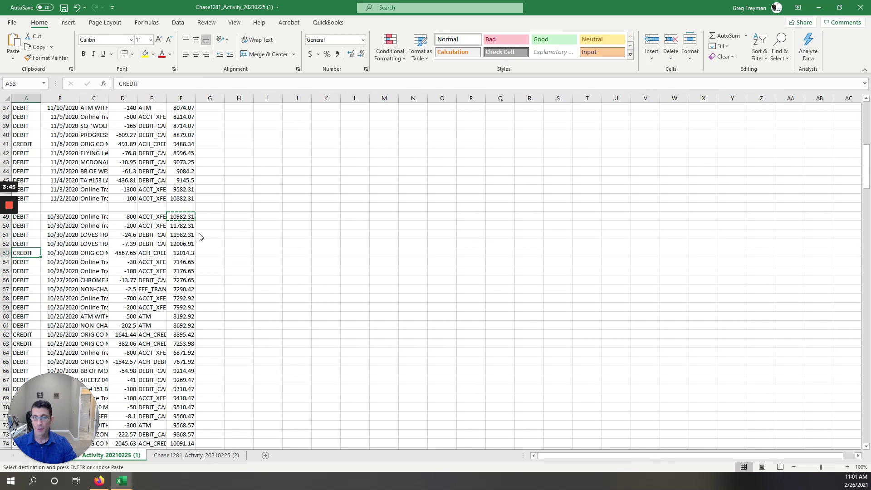
{"action": "left_click_drag", "start_coordinate": [26, 217], "coordinate": [155, 426]}
{"action": "key", "text": "alt+d"}
{"action": "key", "text": "s"}
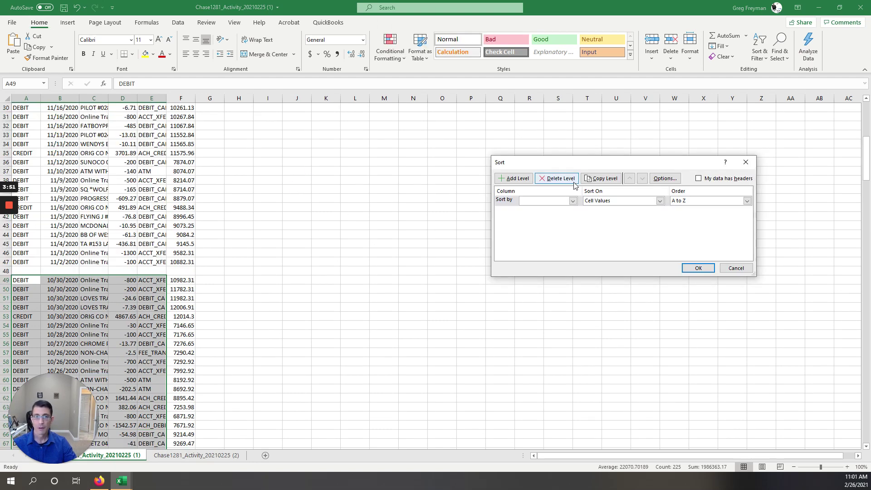
{"action": "left_click", "coordinate": [573, 201]}
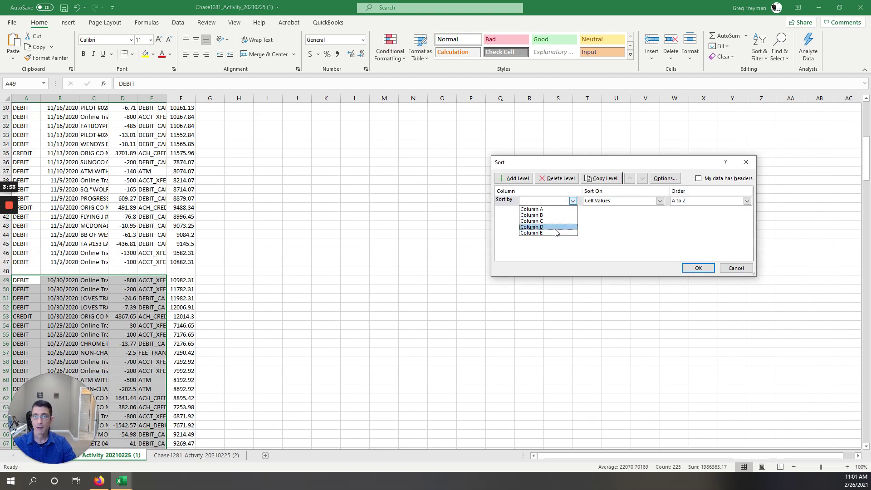
{"action": "left_click", "coordinate": [547, 227]}
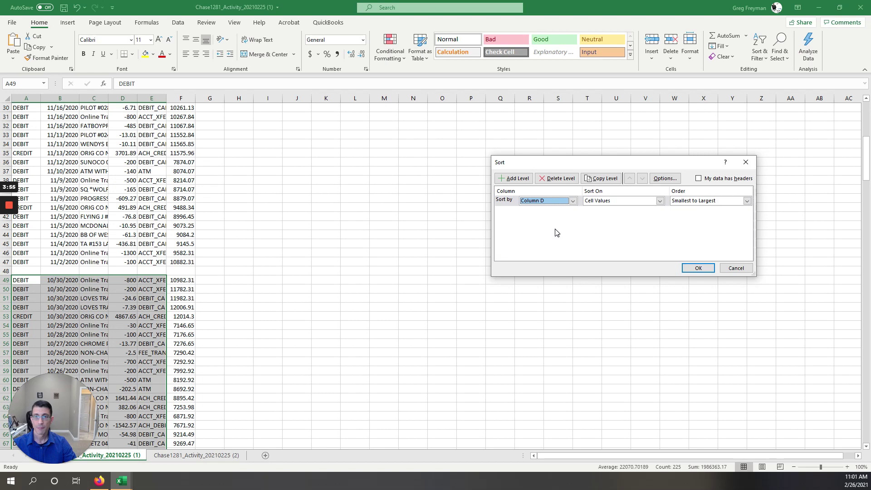
{"action": "left_click", "coordinate": [699, 268]}
{"action": "left_click", "coordinate": [210, 343]}
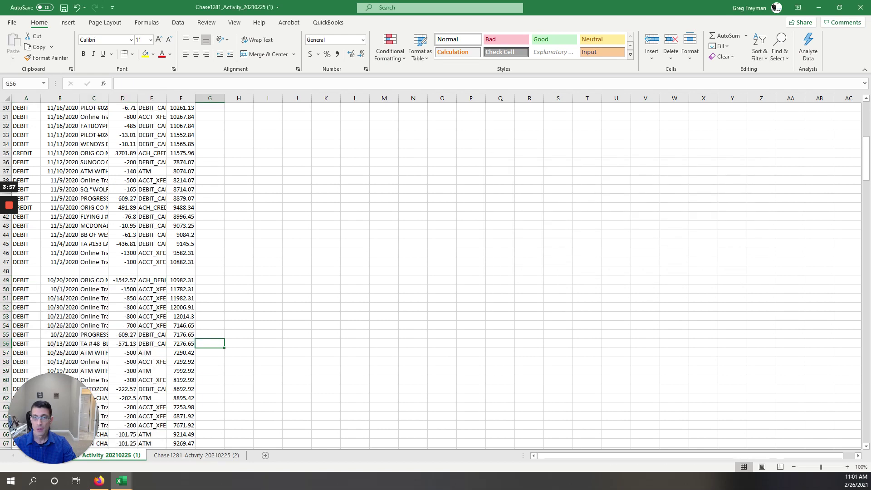
Apply the comma number style to all of the amounts in column D
{"action": "scroll", "coordinate": [210, 344], "scroll_direction": "down", "scroll_amount": 3}
{"action": "left_click", "coordinate": [123, 98]}
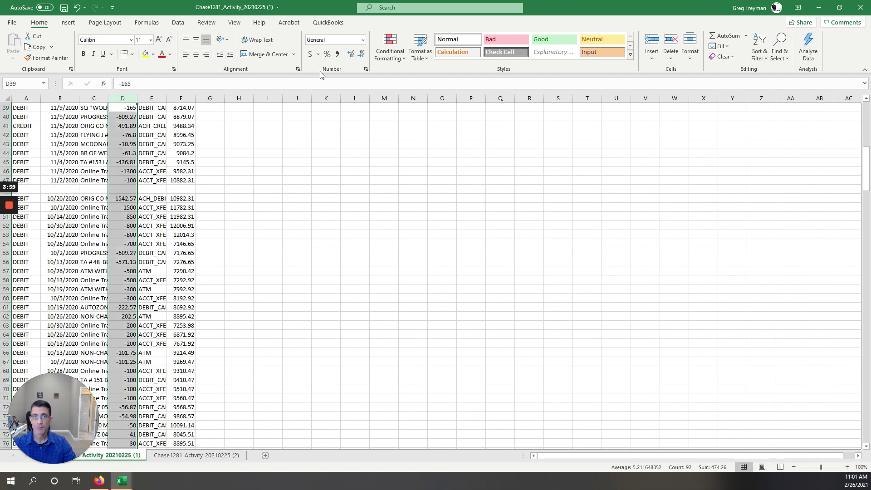
{"action": "left_click", "coordinate": [337, 54]}
{"action": "left_click_drag", "start_coordinate": [330, 226], "coordinate": [329, 233]}
Insert a blank row at row 88 to separate the October debits from the October credits
{"action": "scroll", "coordinate": [329, 234], "scroll_direction": "down", "scroll_amount": 9}
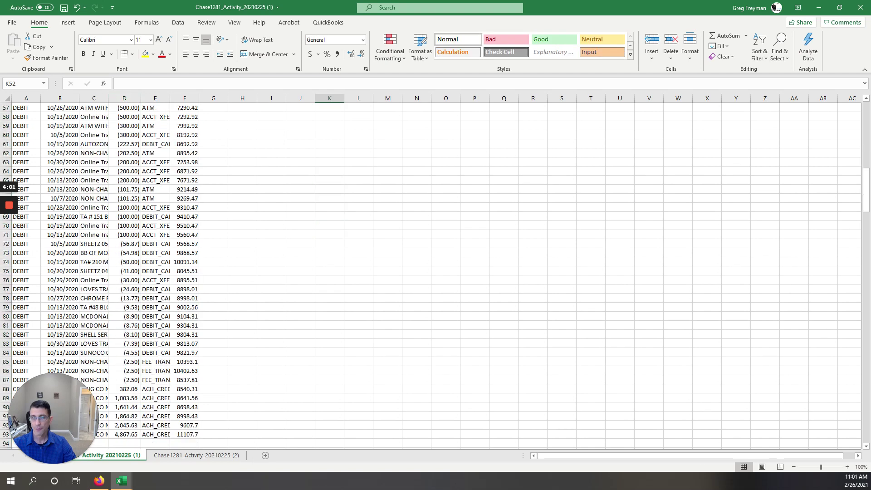
{"action": "left_click", "coordinate": [125, 308]}
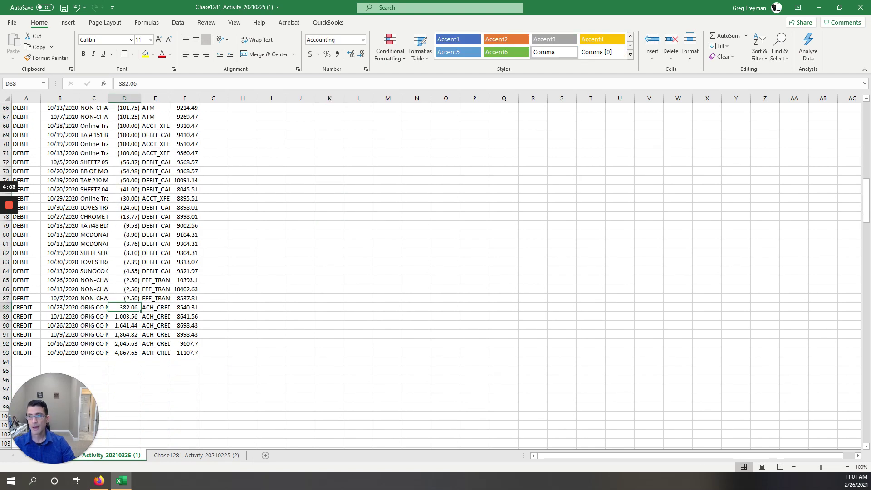
{"action": "key", "text": "ctrl+plus"}
{"action": "key", "text": "r"}
{"action": "key", "text": "Return"}
{"action": "left_click", "coordinate": [242, 370]}
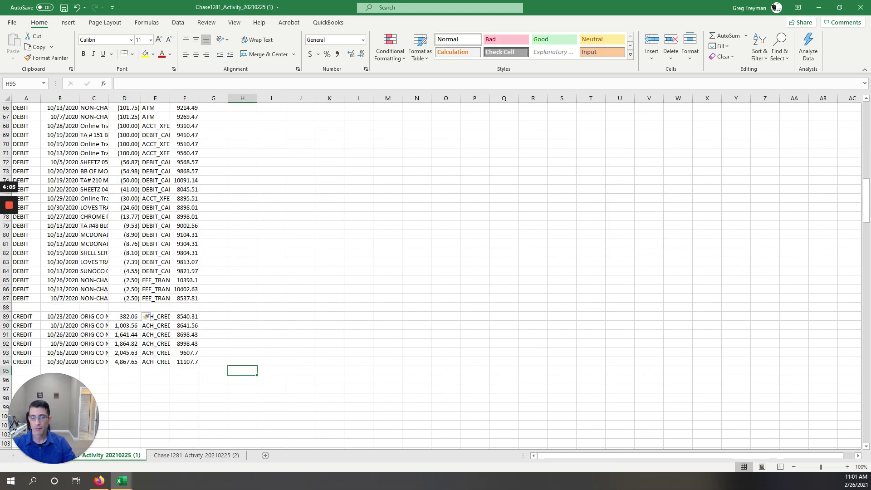
Total the October debits in cell G87 with a SUM formula over D49:D87
{"action": "left_click_drag", "start_coordinate": [124, 317], "coordinate": [124, 362]}
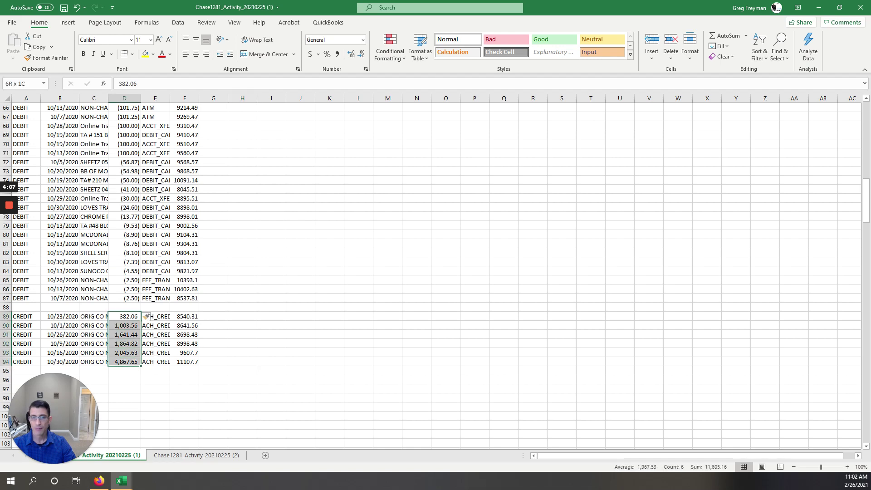
{"action": "left_click", "coordinate": [124, 298]}
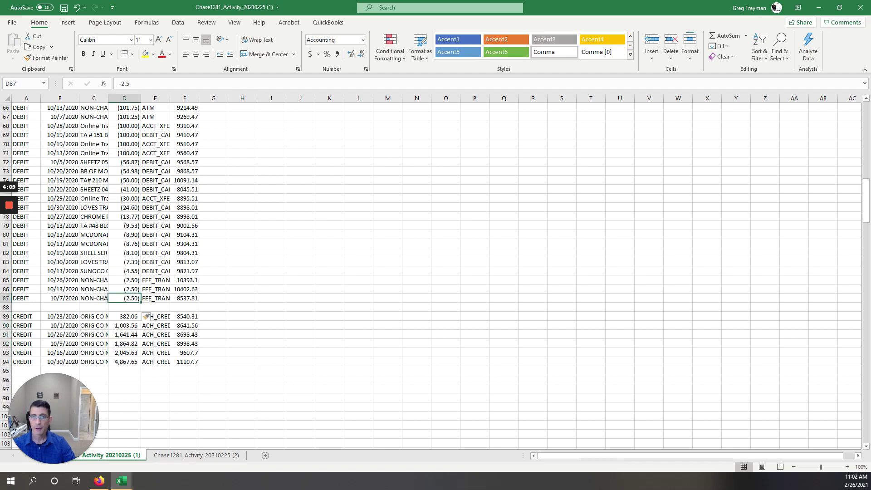
{"action": "key", "text": "ctrl+shift+Up"}
{"action": "key", "text": "Down"}
{"action": "key", "text": "Up"}
{"action": "key", "text": "Right"}
{"action": "key", "text": "Right"}
{"action": "key", "text": "Right"}
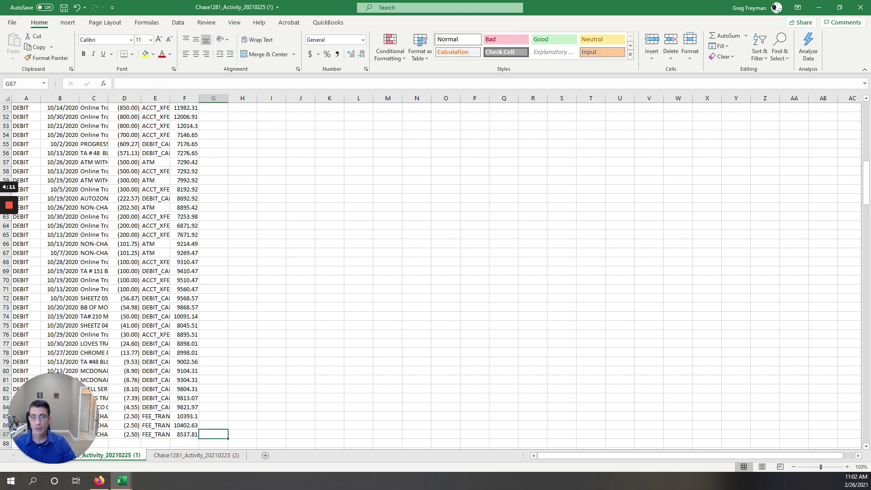
{"action": "type", "text": "=sum("}
{"action": "key", "text": "Left"}
{"action": "key", "text": "Left"}
{"action": "key", "text": "Left"}
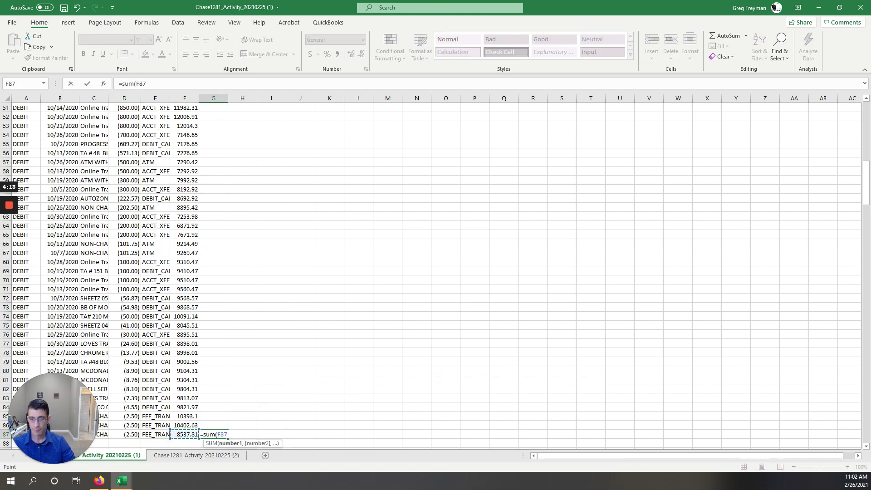
{"action": "key", "text": "ctrl+shift+Up"}
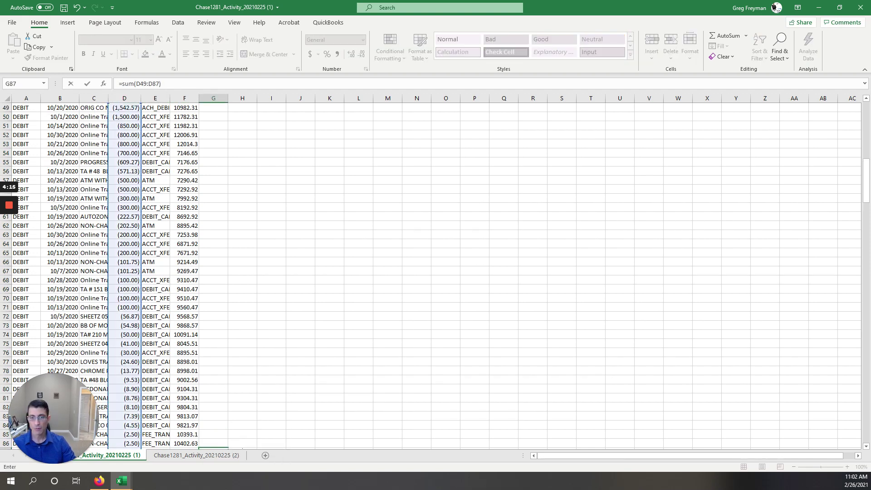
{"action": "key", "text": "Return"}
{"action": "key", "text": "Down"}
{"action": "key", "text": "Down"}
{"action": "key", "text": "Down"}
{"action": "key", "text": "Down"}
{"action": "key", "text": "Down"}
{"action": "key", "text": "Down"}
{"action": "key", "text": "Down"}
{"action": "key", "text": "Down"}
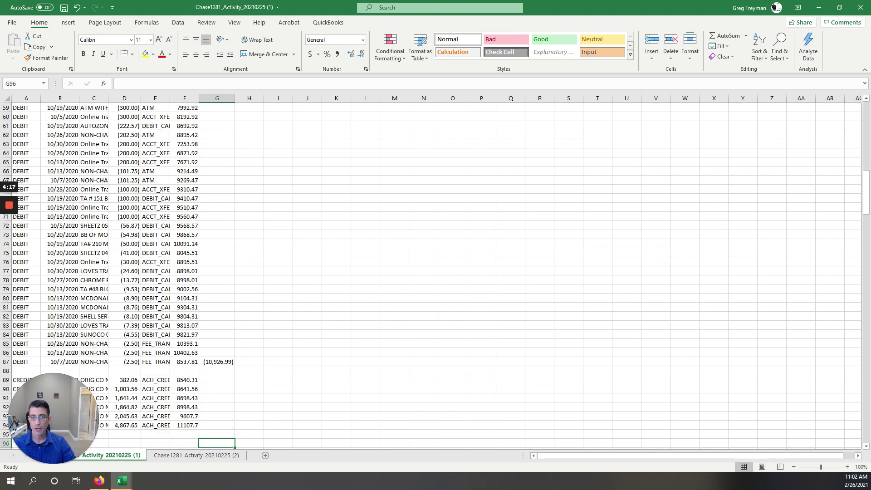
{"action": "key", "text": "Up"}
{"action": "key", "text": "Up"}
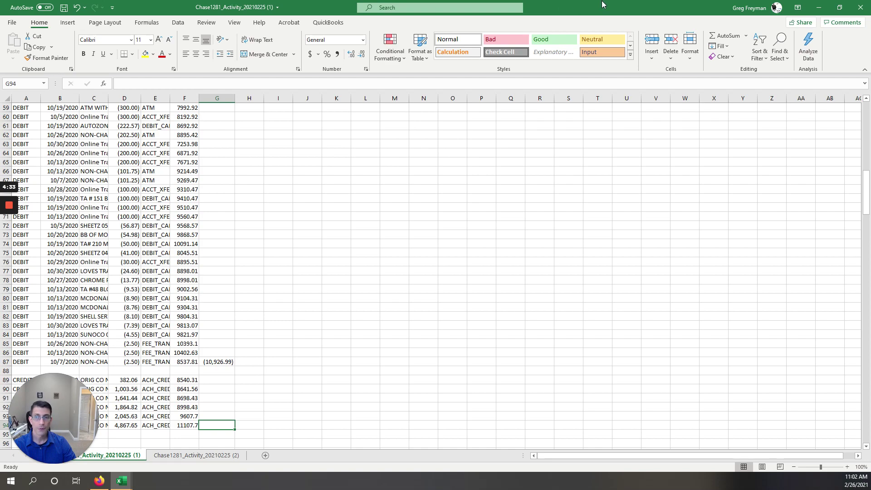
Compare the debit total with the payments figure in QuickBooks Online, and fill cell G87 in Excel with yellow
{"action": "left_click_drag", "start_coordinate": [602, 3], "coordinate": [483, 165]}
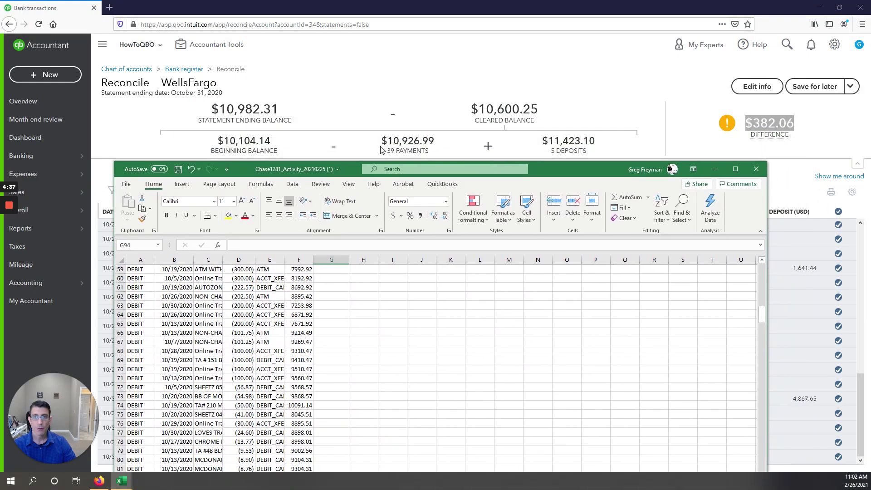
{"action": "left_click_drag", "start_coordinate": [382, 141], "coordinate": [434, 142]}
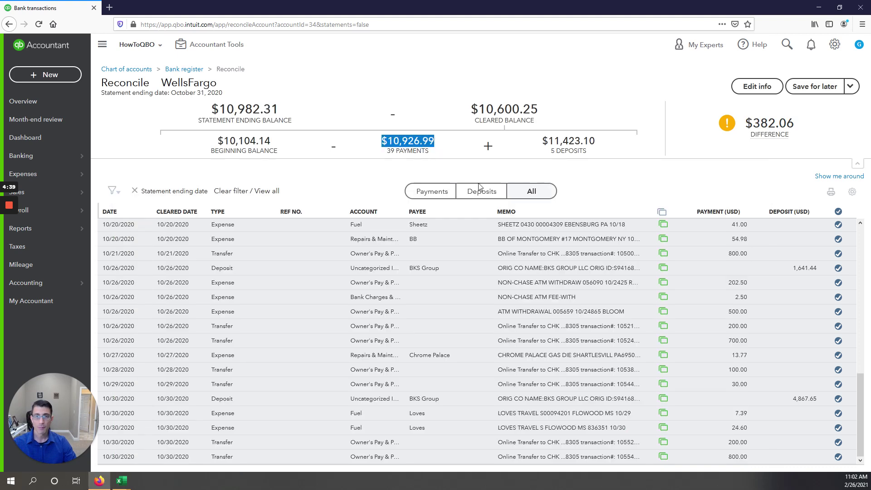
{"action": "key", "text": "alt+Tab"}
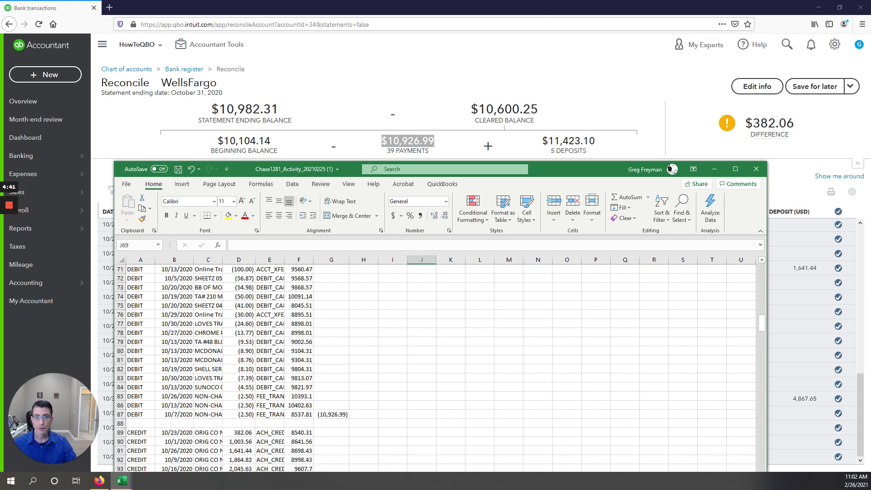
{"action": "left_click", "coordinate": [332, 415]}
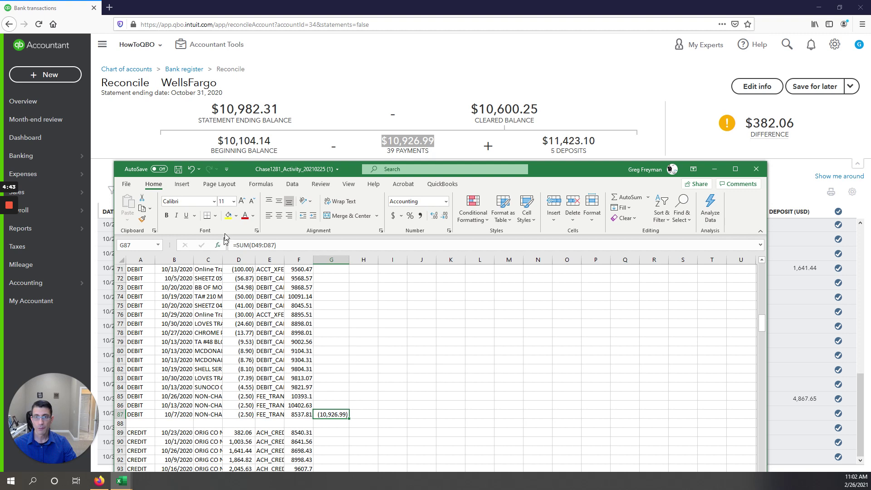
{"action": "left_click", "coordinate": [228, 215]}
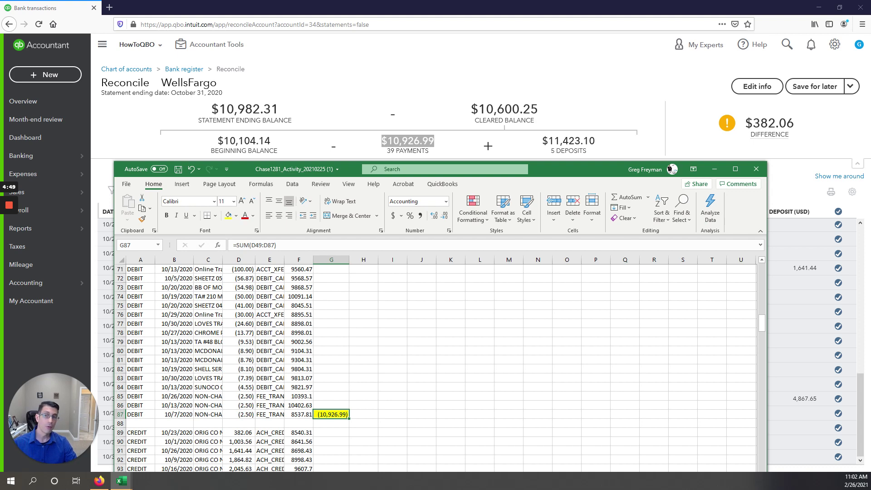
Total the October credits in cell G94 with a SUM formula over D89:D94
{"action": "scroll", "coordinate": [671, 169], "scroll_direction": "down", "scroll_amount": 4}
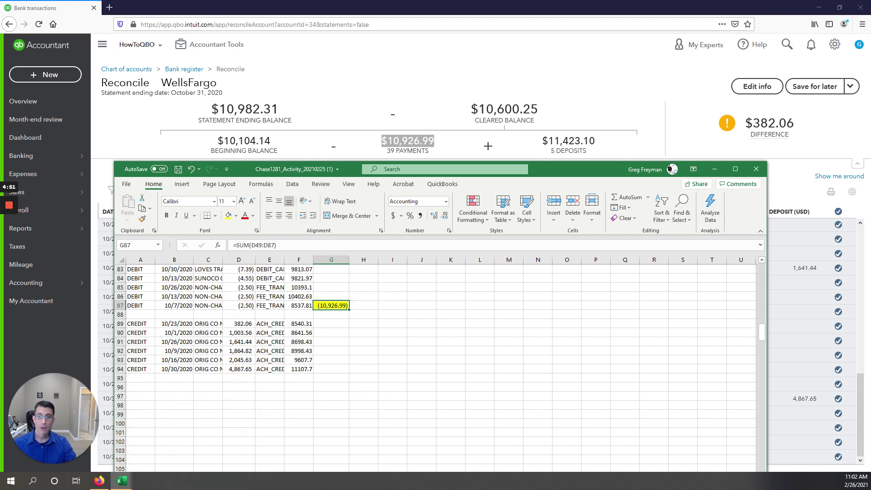
{"action": "key", "text": "Down"}
{"action": "key", "text": "Down"}
{"action": "key", "text": "Left"}
{"action": "key", "text": "Left"}
{"action": "key", "text": "Left"}
{"action": "key", "text": "Down"}
{"action": "key", "text": "Down"}
{"action": "key", "text": "Down"}
{"action": "key", "text": "Down"}
{"action": "key", "text": "Down"}
{"action": "key", "text": "Right"}
{"action": "key", "text": "Right"}
{"action": "key", "text": "Right"}
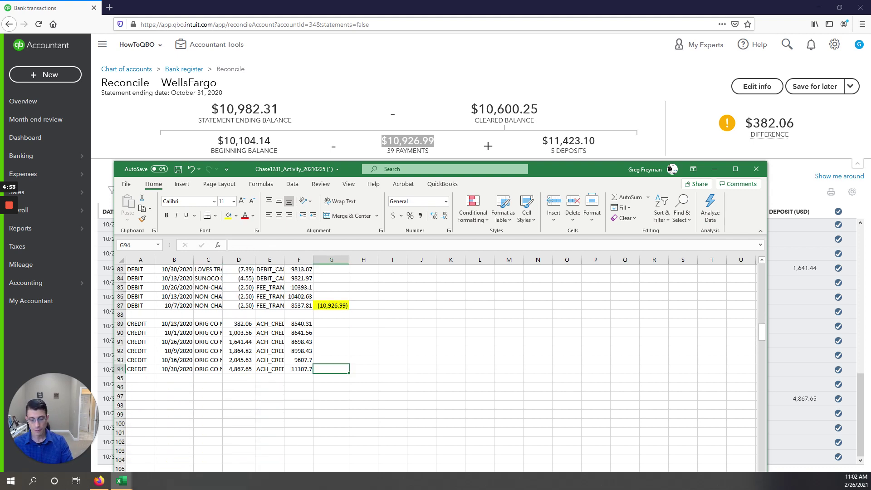
{"action": "type", "text": "=sum("}
{"action": "key", "text": "Left"}
{"action": "key", "text": "Left"}
{"action": "key", "text": "Left"}
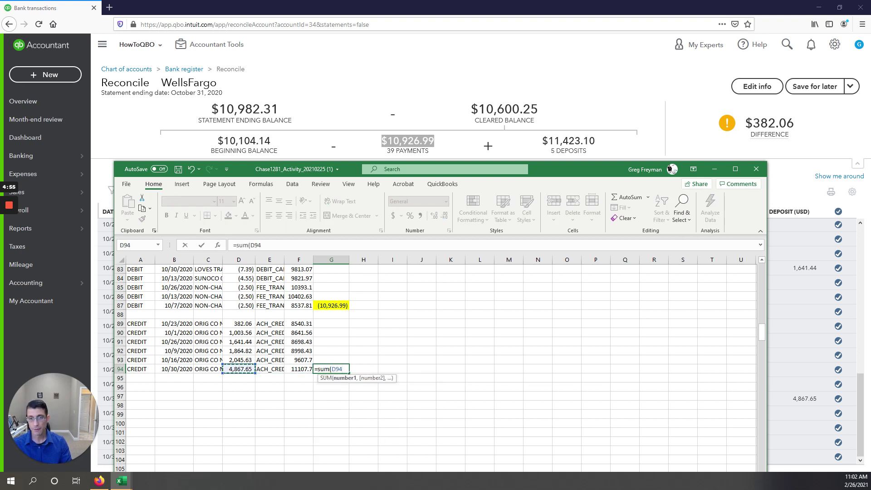
{"action": "key", "text": "shift+Up"}
{"action": "key", "text": "shift+Up"}
{"action": "key", "text": "shift+Up"}
{"action": "key", "text": "shift+Up"}
{"action": "key", "text": "shift+Up"}
{"action": "key", "text": "Return"}
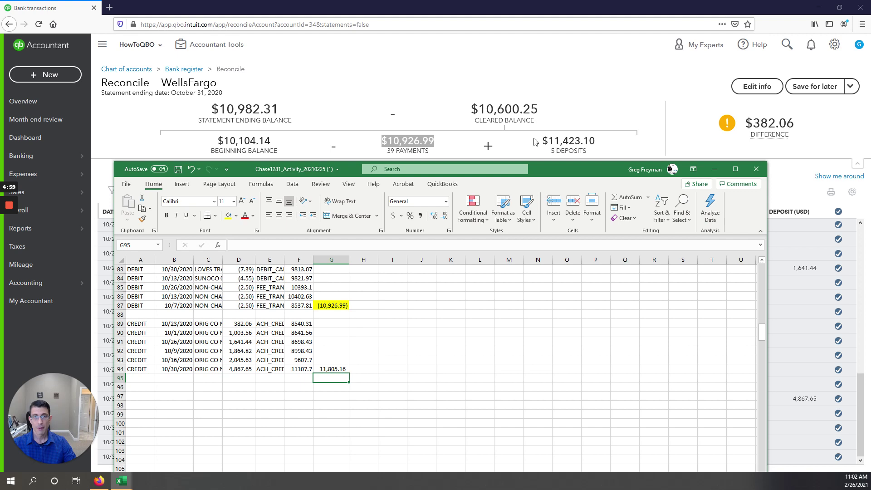
Compare the QuickBooks Online deposits figure with the credits in Excel, and sort the reconciliation list by deposit amount, ascending
{"action": "left_click_drag", "start_coordinate": [549, 140], "coordinate": [594, 143]}
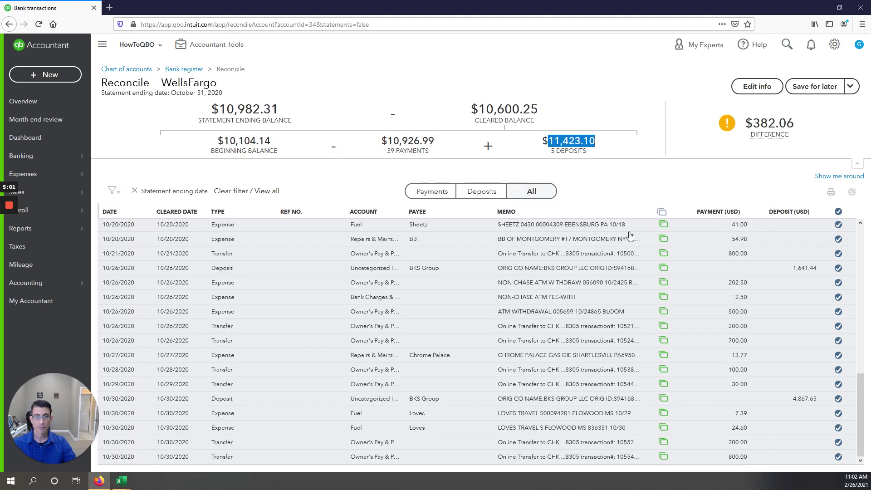
{"action": "key", "text": "alt+Tab"}
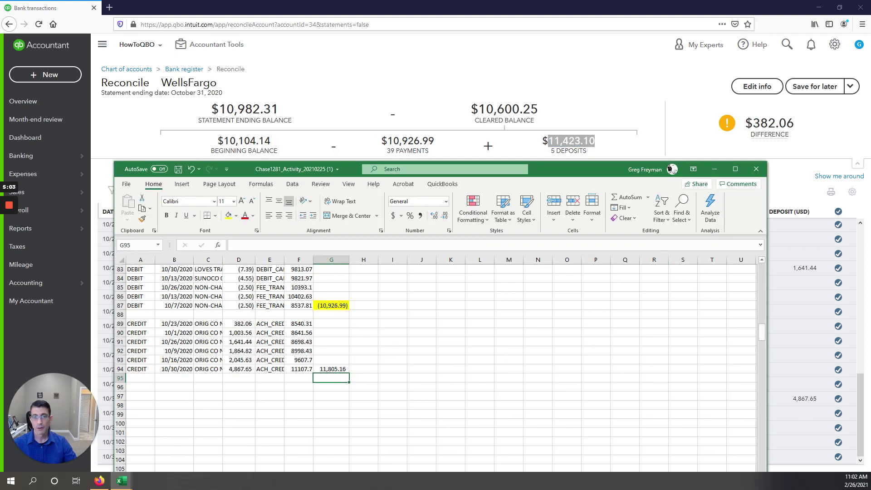
{"action": "left_click_drag", "start_coordinate": [239, 324], "coordinate": [239, 360]}
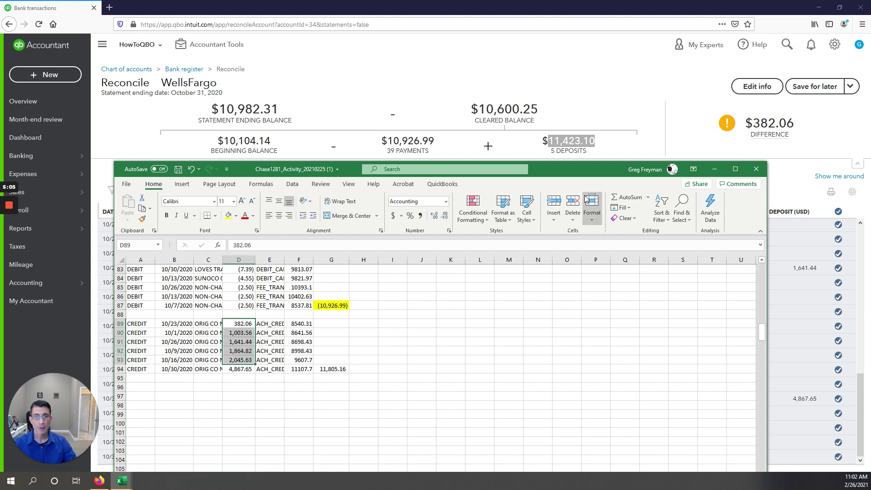
{"action": "left_click_drag", "start_coordinate": [574, 169], "coordinate": [870, 169]}
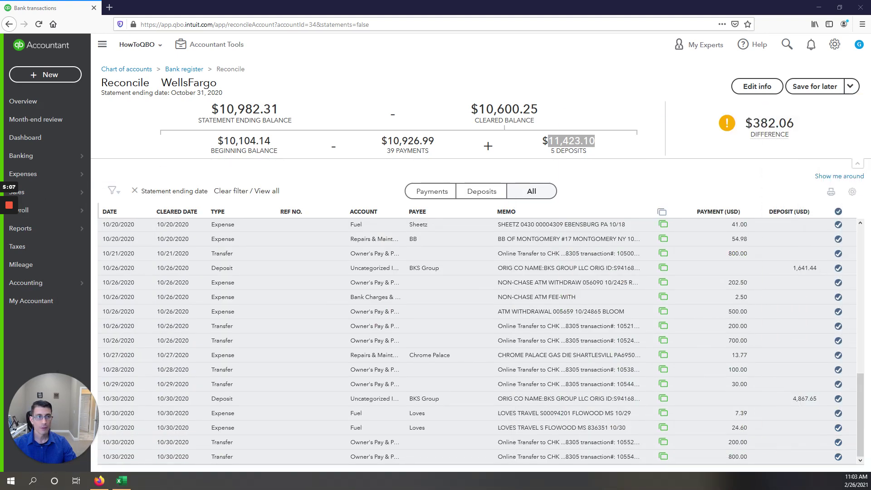
{"action": "left_click", "coordinate": [789, 212]}
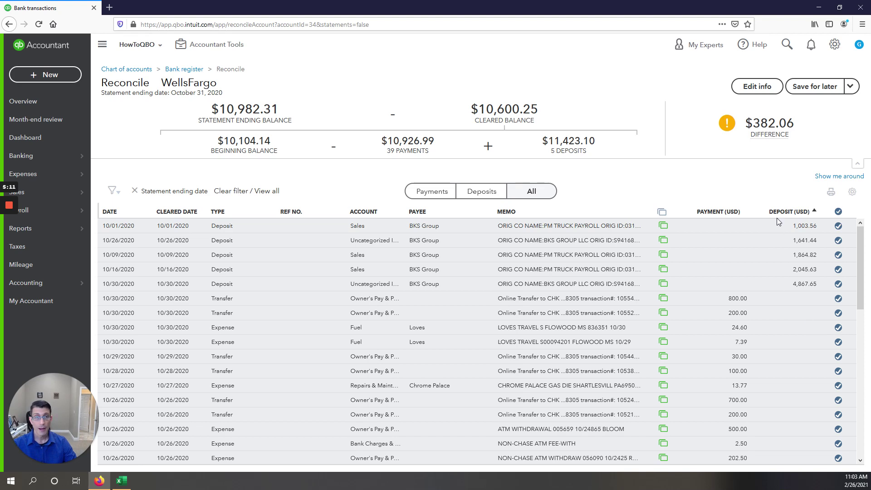
Return to the Excel workbook and fill the 10/23/2020 credit amount in cell D89 with yellow
{"action": "left_click_drag", "start_coordinate": [870, 137], "coordinate": [476, 58]}
{"action": "left_click", "coordinate": [363, 213]}
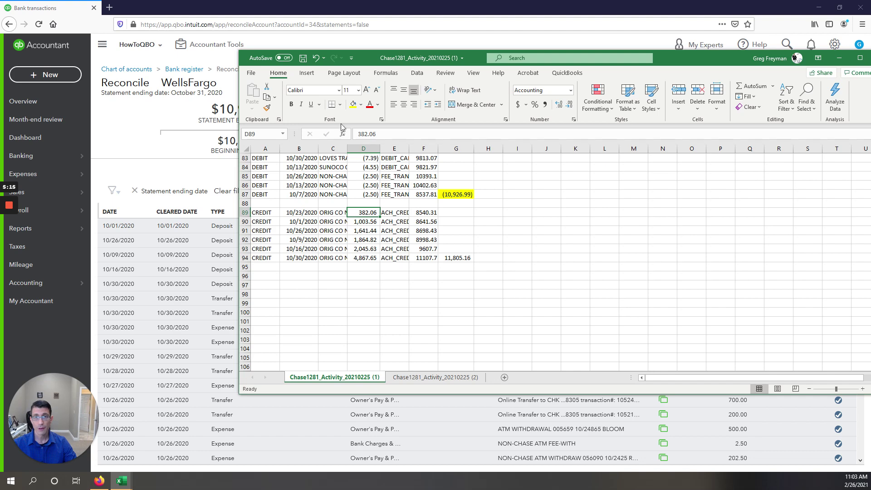
{"action": "left_click", "coordinate": [352, 105]}
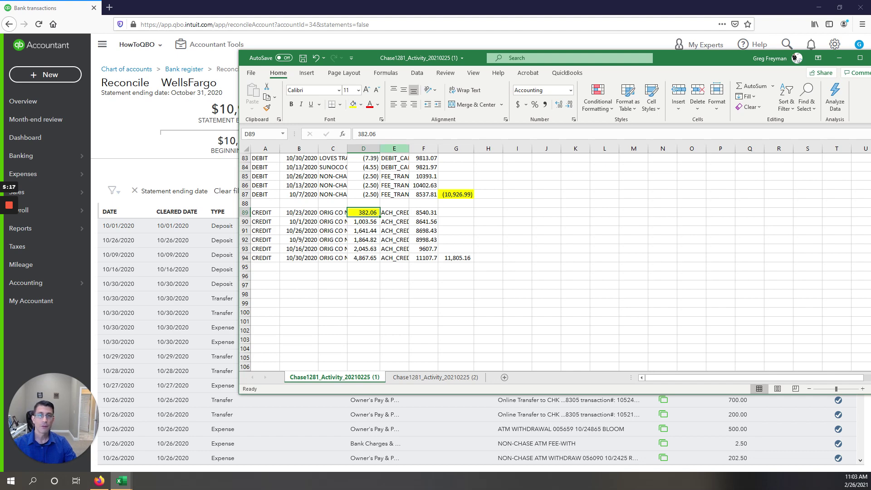
Copy the 10/23/2020 credit's description from cell C89, and start a new bank deposit in QuickBooks Online
{"action": "left_click", "coordinate": [333, 213]}
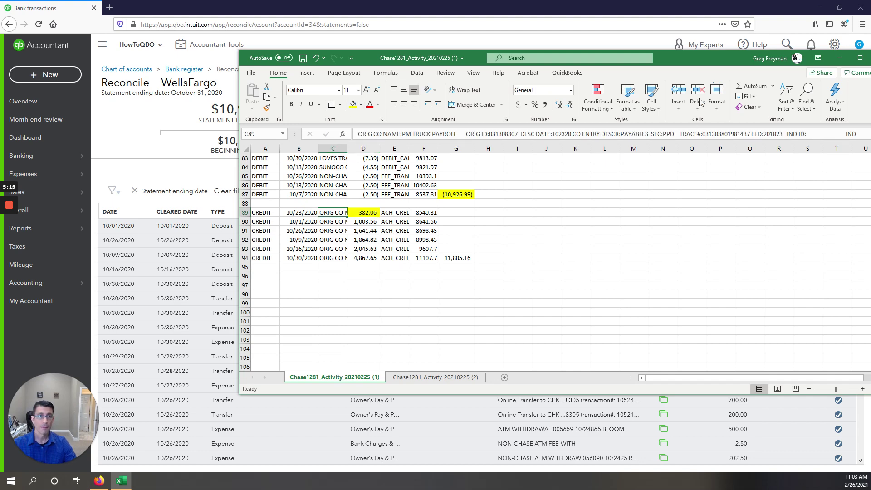
{"action": "left_click_drag", "start_coordinate": [691, 64], "coordinate": [870, 64]}
{"action": "left_click", "coordinate": [39, 72]}
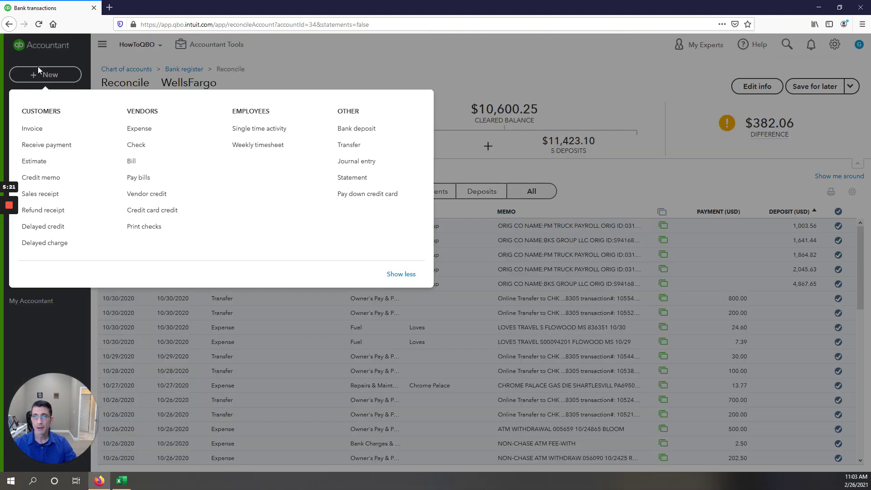
{"action": "left_click", "coordinate": [359, 129]}
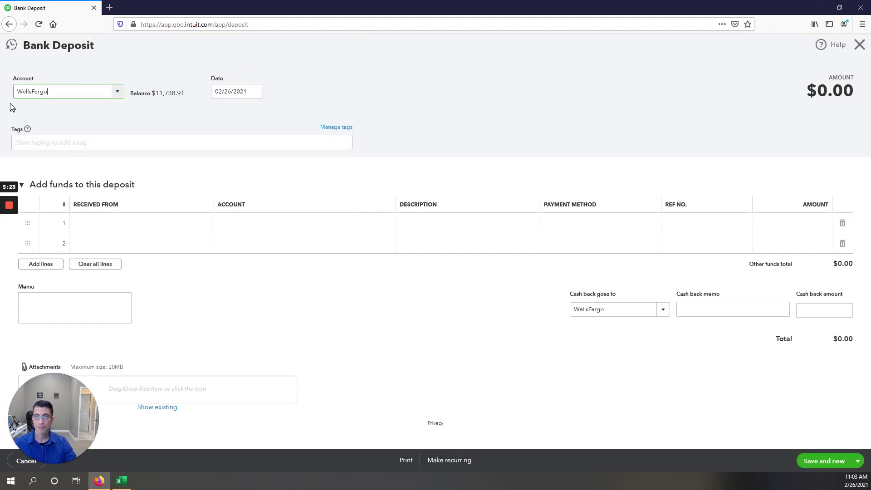
On the deposit's first line, enter BKS Group as the payer and Sales as the account
{"action": "left_click", "coordinate": [132, 224]}
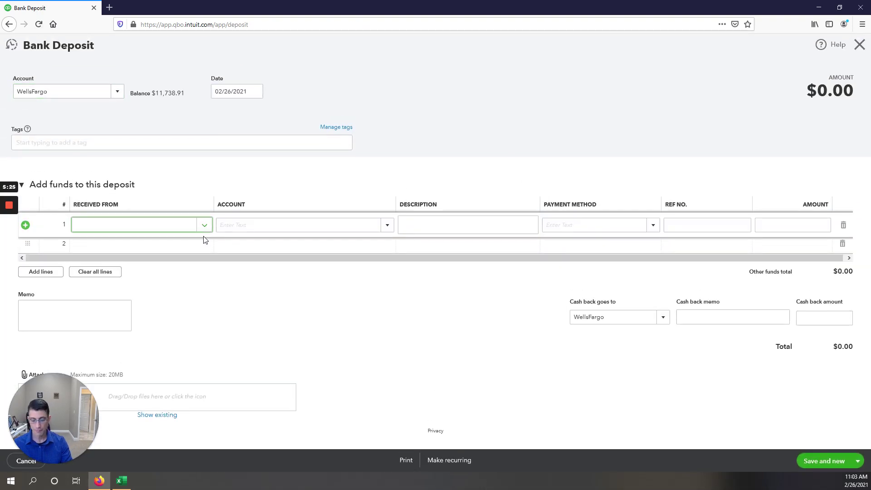
{"action": "type", "text": "BKS Group"}
{"action": "key", "text": "Tab"}
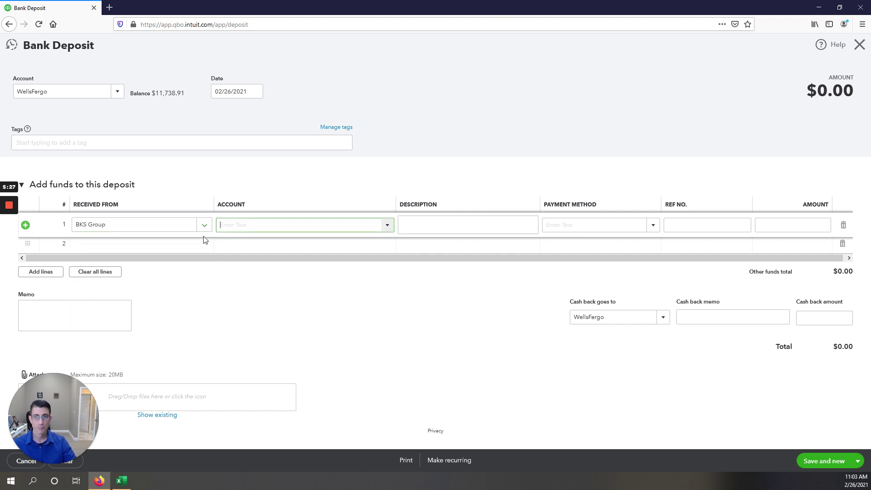
{"action": "type", "text": "sales"}
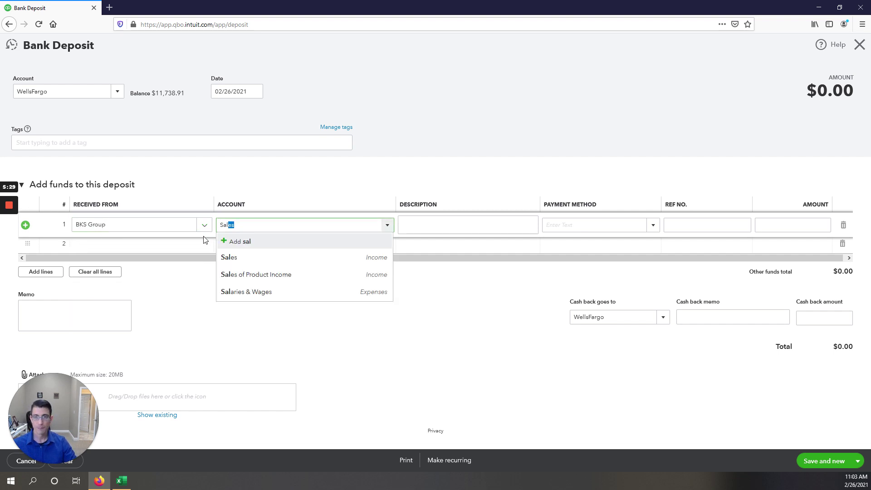
{"action": "key", "text": "Tab"}
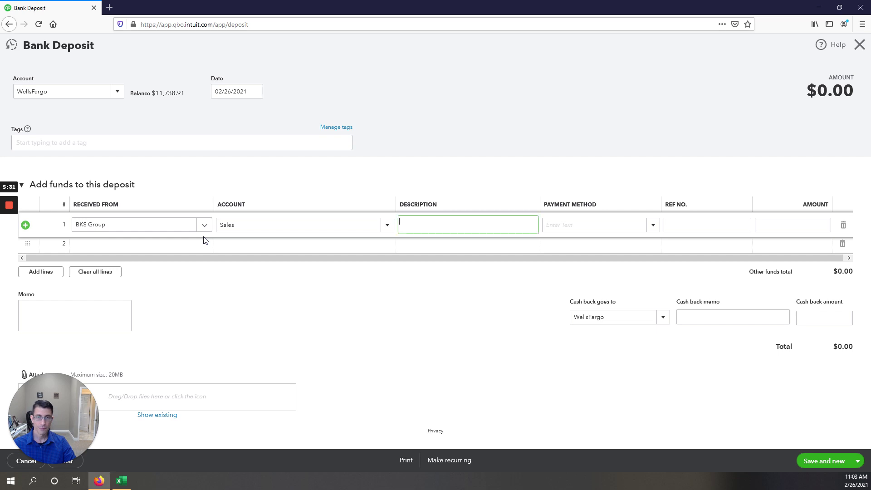
Paste the copied bank description into the deposit line, enter an amount of 382.06, and save the deposit
{"action": "key", "text": "ctrl+v"}
{"action": "key", "text": "Tab"}
{"action": "key", "text": "Tab"}
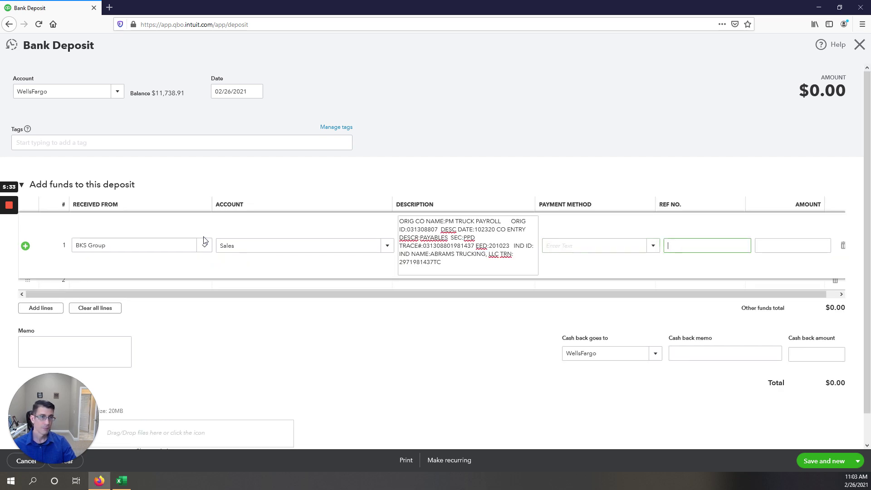
{"action": "key", "text": "Tab"}
{"action": "type", "text": "382."}
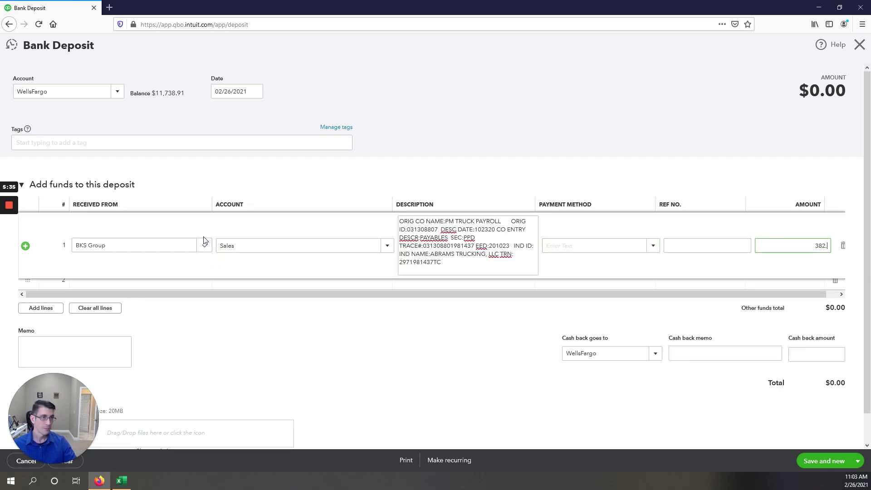
{"action": "type", "text": "06"}
{"action": "key", "text": "Tab"}
{"action": "left_click", "coordinate": [824, 461]}
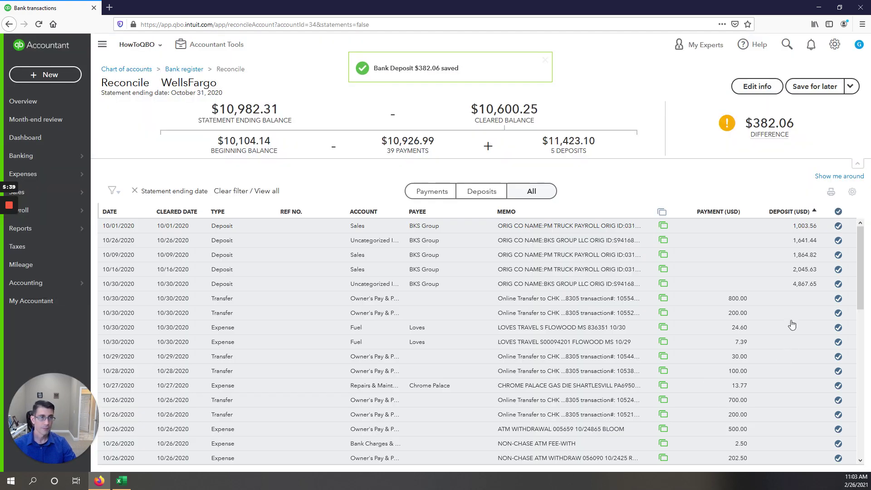
Reload the reconciliation page, and open the $382.06 BKS Group deposit from the recent transactions
{"action": "left_click", "coordinate": [40, 25]}
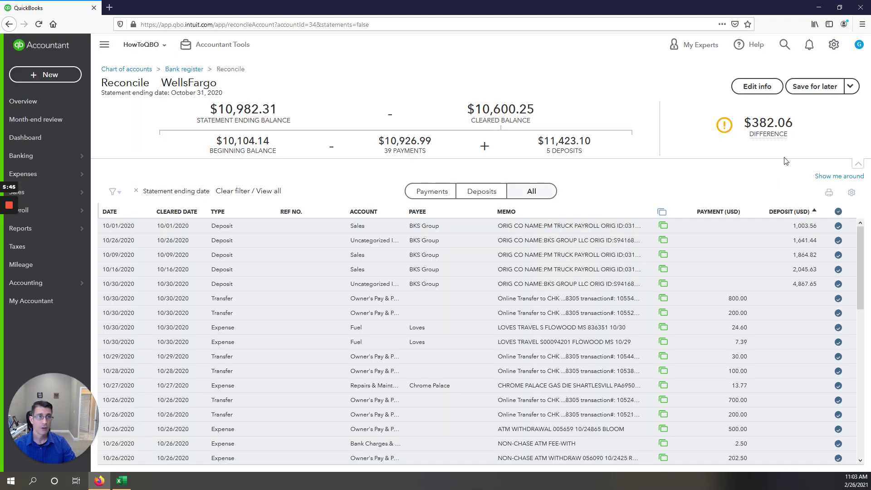
{"action": "left_click", "coordinate": [788, 48]}
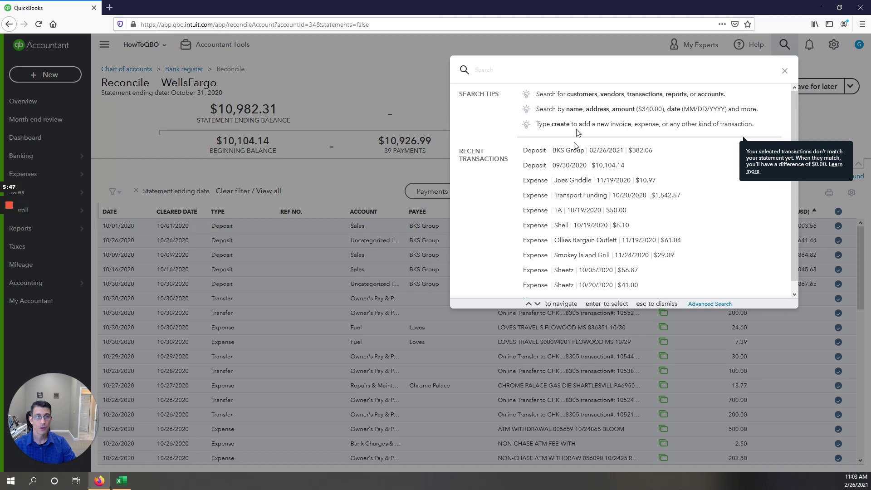
{"action": "left_click", "coordinate": [576, 150]}
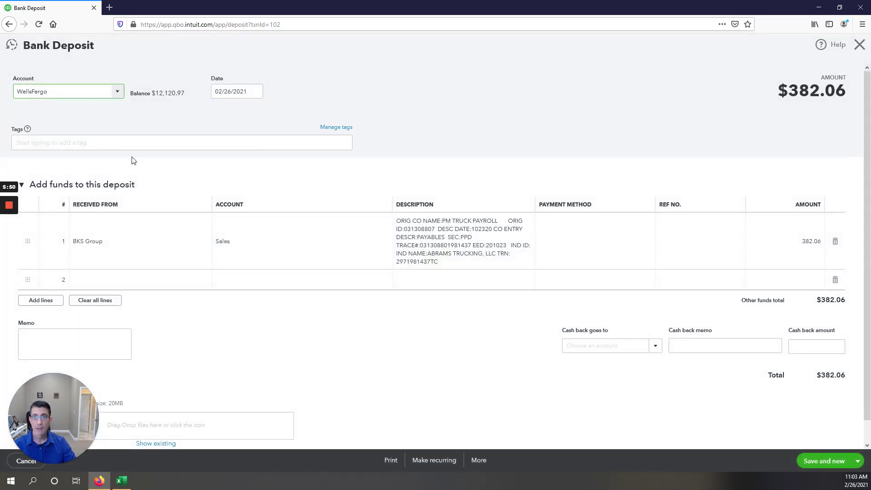
Set the deposit's date to 10/23/2020, save it, and close the blank deposit form to return to the reconciliation
{"action": "left_click", "coordinate": [232, 91]}
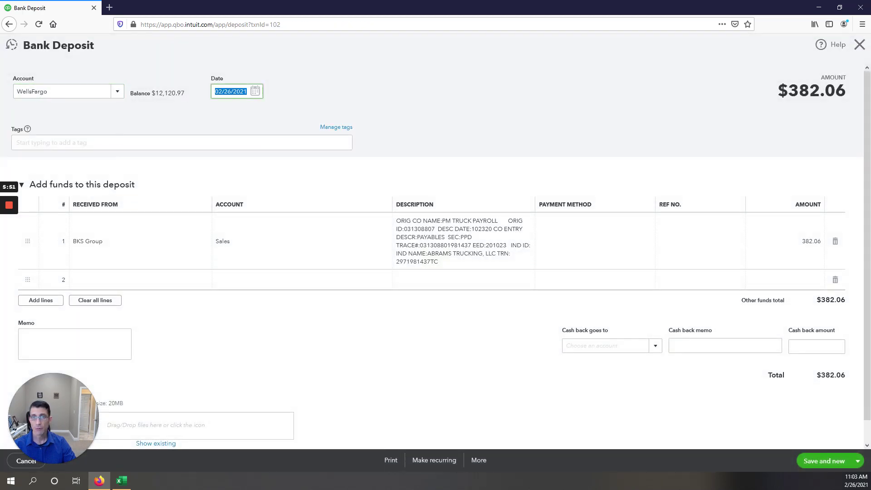
{"action": "left_click", "coordinate": [223, 115]}
{"action": "left_click", "coordinate": [225, 116]}
{"action": "left_click", "coordinate": [226, 116]}
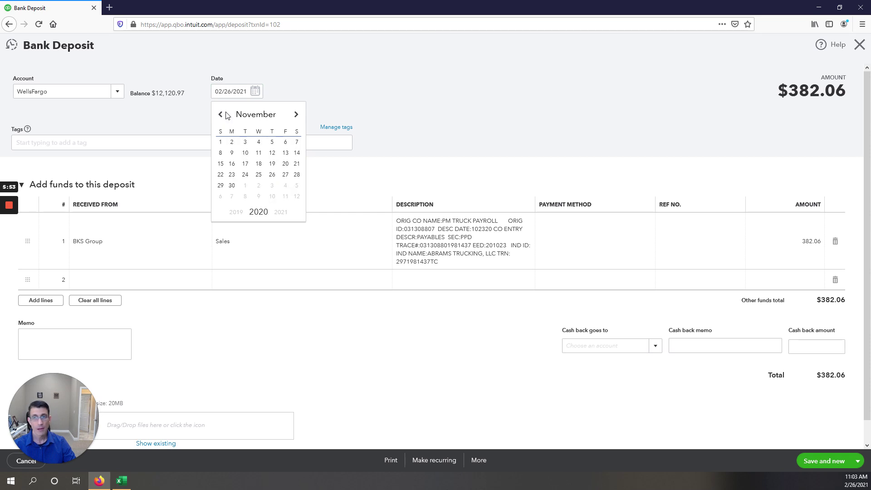
{"action": "left_click", "coordinate": [225, 115]}
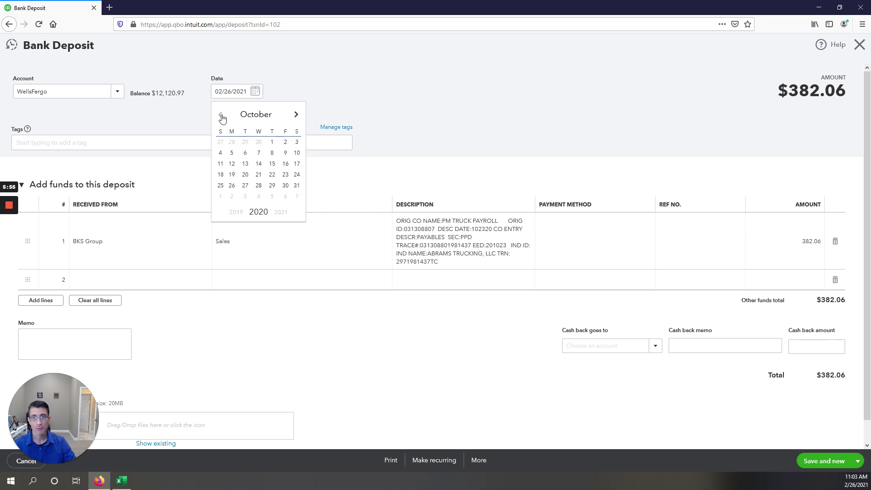
{"action": "left_click", "coordinate": [286, 175]}
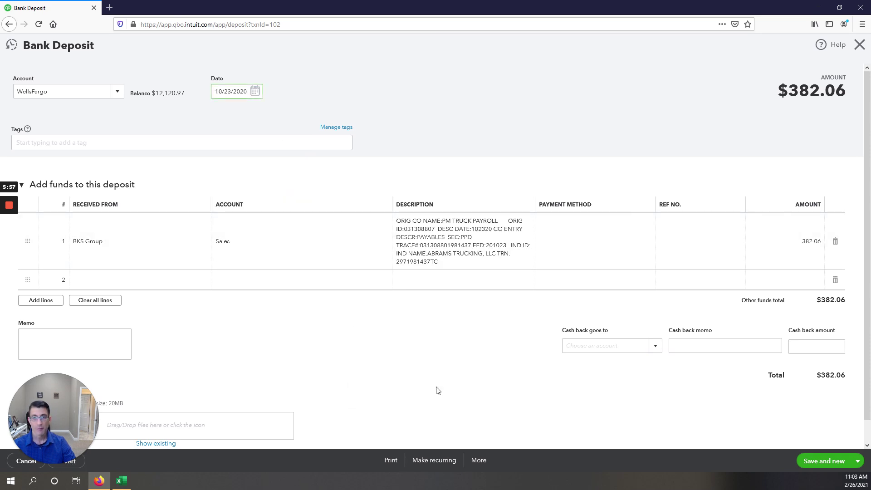
{"action": "left_click", "coordinate": [819, 461]}
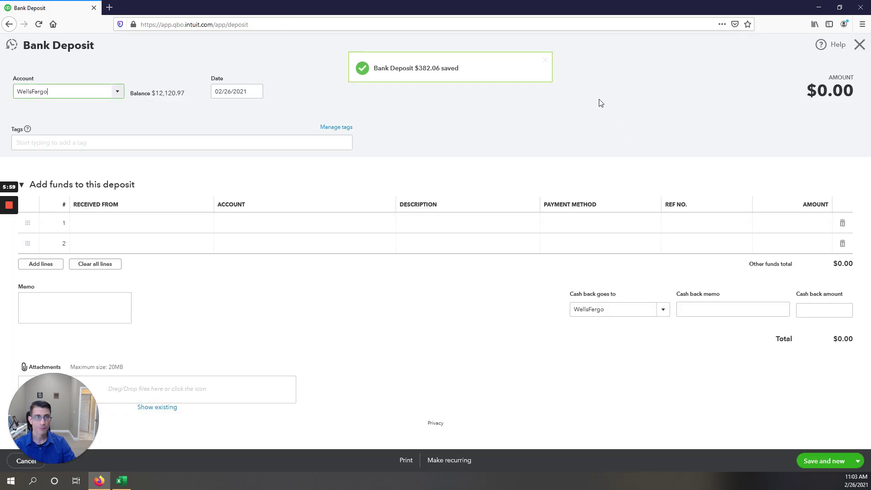
{"action": "left_click", "coordinate": [859, 44]}
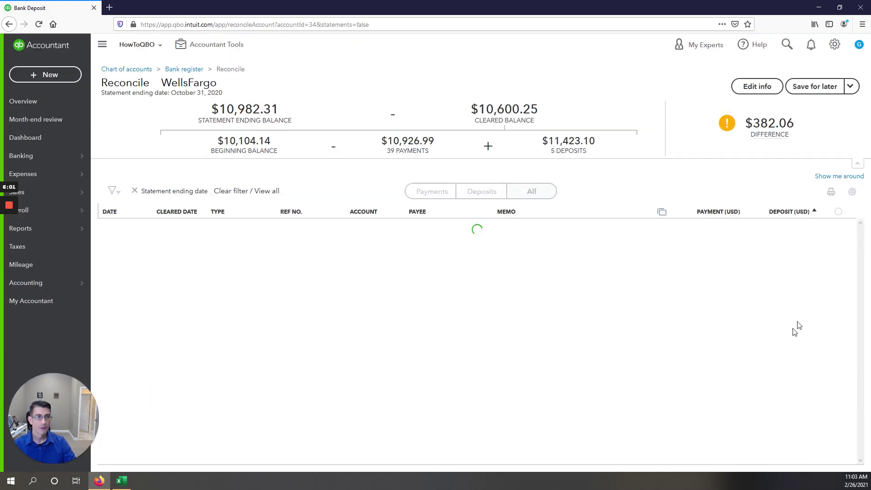
Mark the 10/23/2020 deposit of 382.06 as cleared, and finish the October reconciliation
{"action": "left_click", "coordinate": [838, 226]}
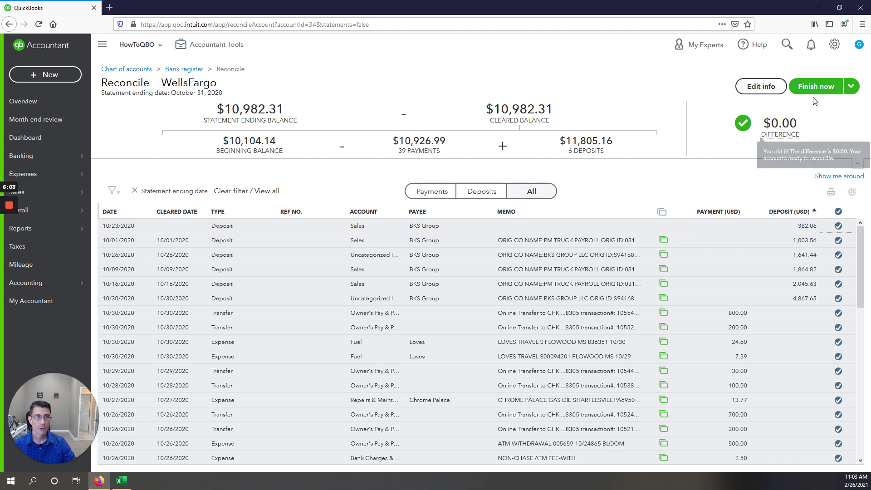
{"action": "left_click", "coordinate": [819, 88]}
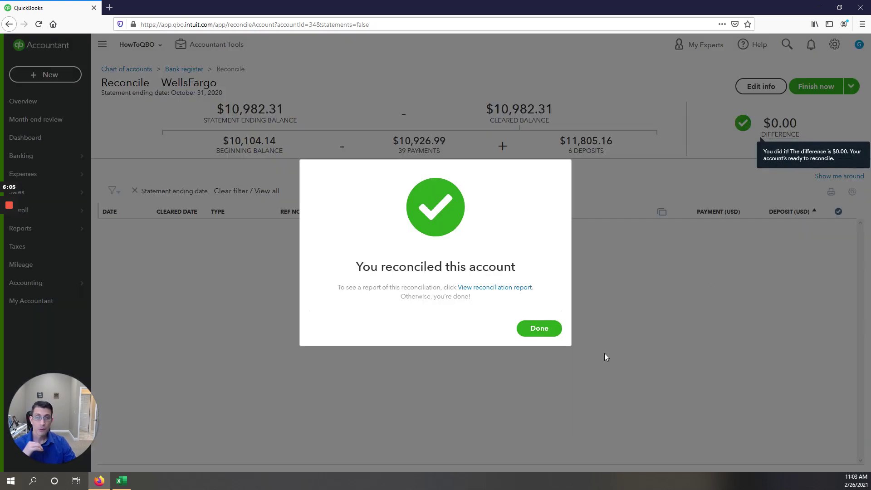
{"action": "left_click", "coordinate": [539, 328]}
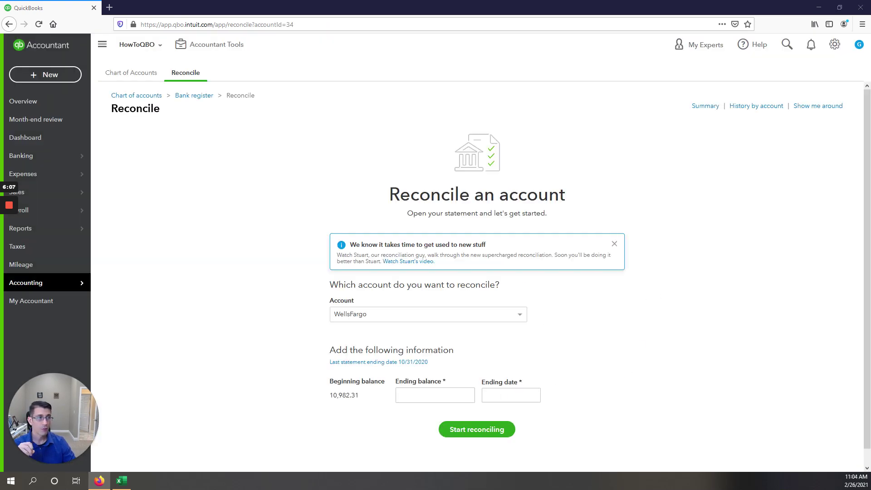
Switch to the Excel workbook, and copy the 11/30/2020 ending balance from cell F2
{"action": "key", "text": "alt+Tab"}
{"action": "left_click_drag", "start_coordinate": [381, 244], "coordinate": [382, 252]}
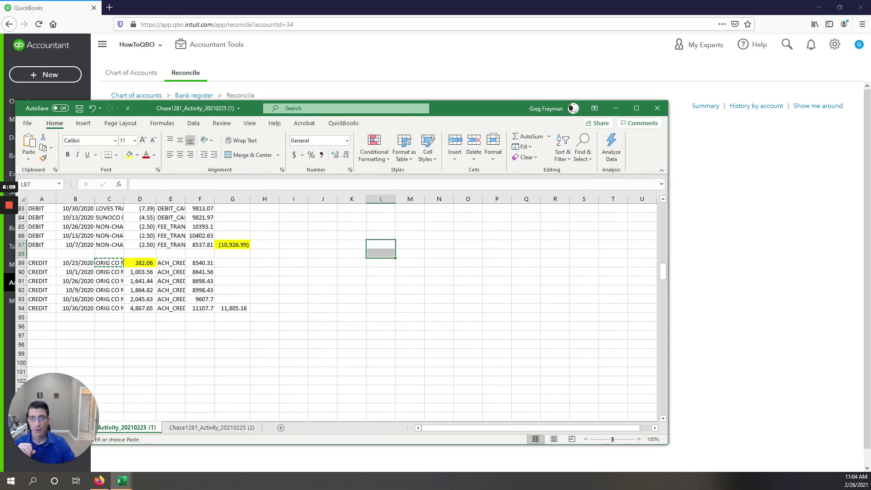
{"action": "scroll", "coordinate": [381, 252], "scroll_direction": "up", "scroll_amount": 8}
{"action": "scroll", "coordinate": [381, 252], "scroll_direction": "up", "scroll_amount": 7}
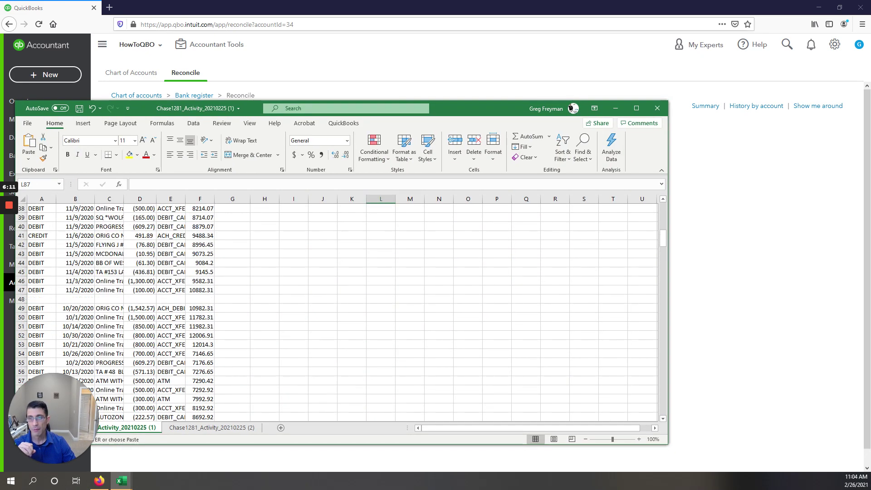
{"action": "left_click", "coordinate": [200, 290]}
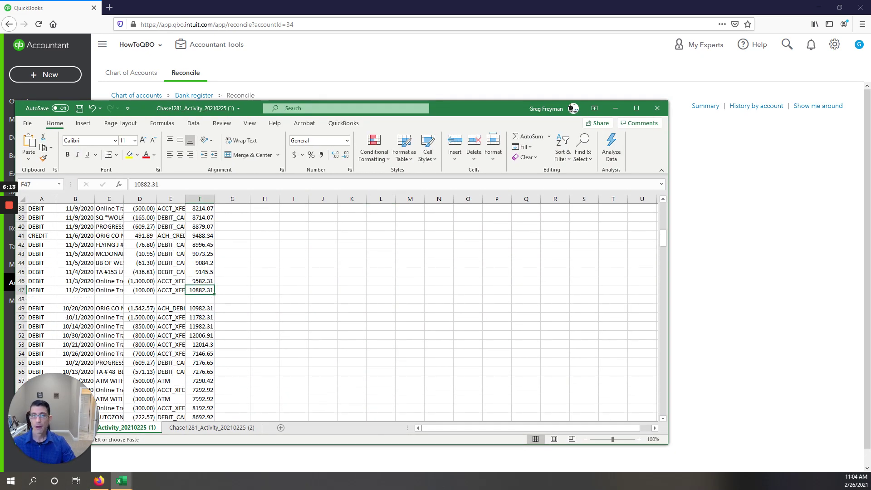
{"action": "key", "text": "ctrl+Up"}
{"action": "key", "text": "Down"}
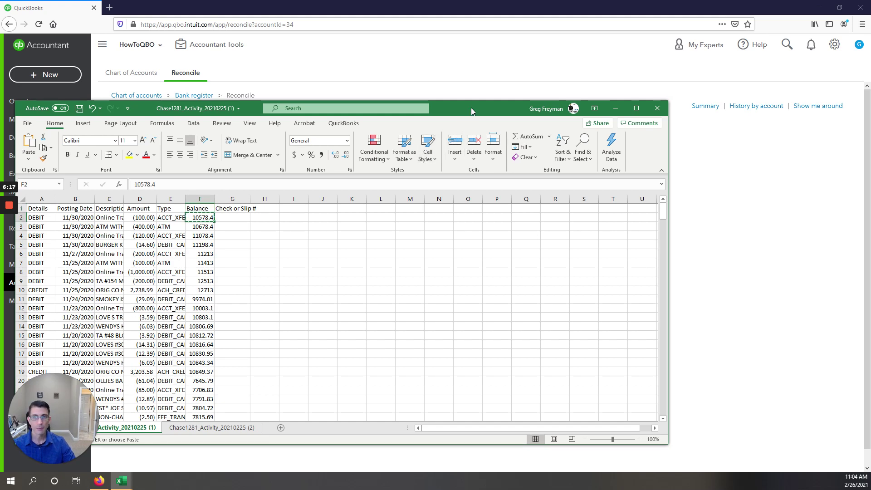
Start reconciling WellsFargo in QuickBooks Online with an ending balance of 10,578.40 and an ending date of 11/30/2020
{"action": "left_click", "coordinate": [616, 108]}
{"action": "left_click", "coordinate": [454, 395]}
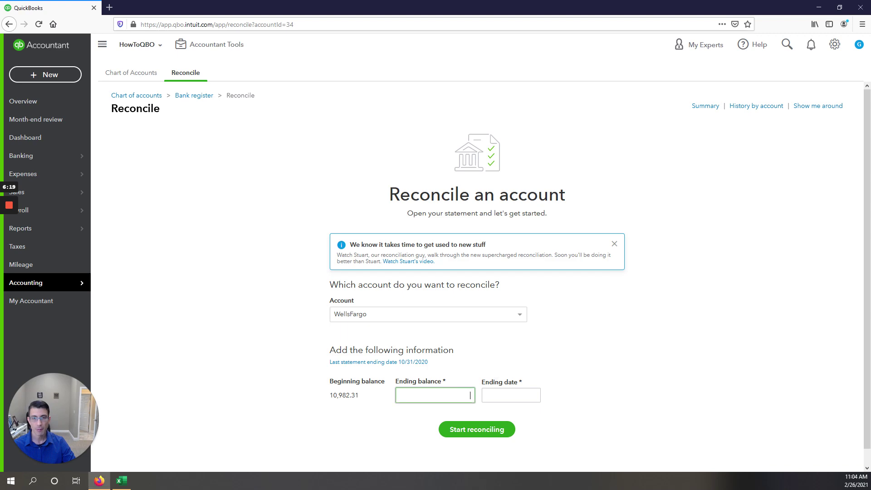
{"action": "type", "text": "10578.4"}
{"action": "key", "text": "Tab"}
{"action": "type", "text": "11/30/"}
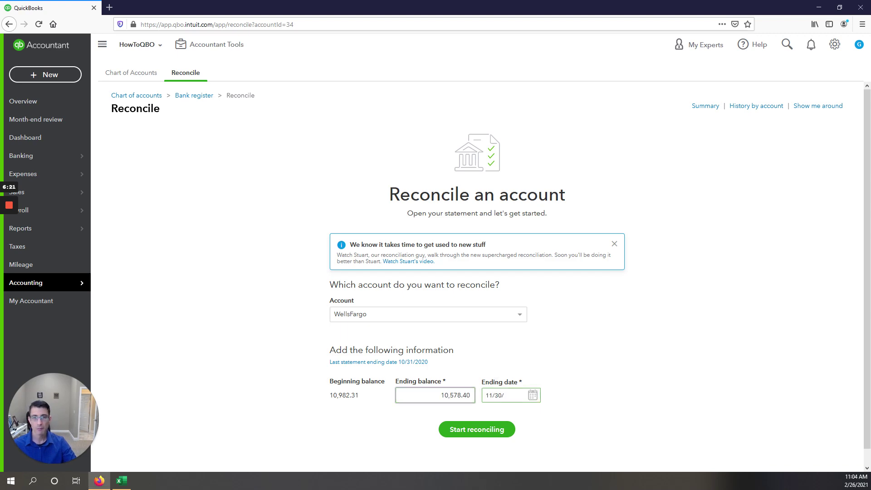
{"action": "type", "text": "2020"}
{"action": "left_click", "coordinate": [476, 429]}
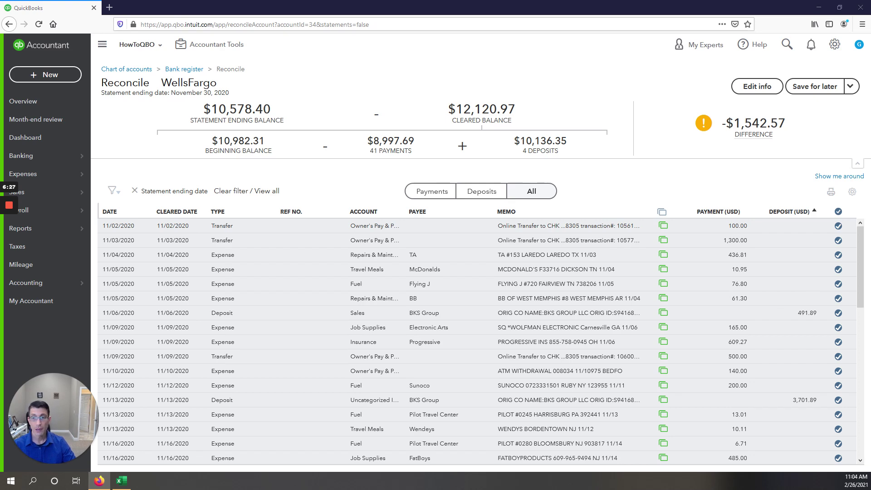
Review the November reconciliation list sorted by payment amount and by deposit amount, both ascending
{"action": "key", "text": "alt+Tab"}
{"action": "key", "text": "alt+Tab"}
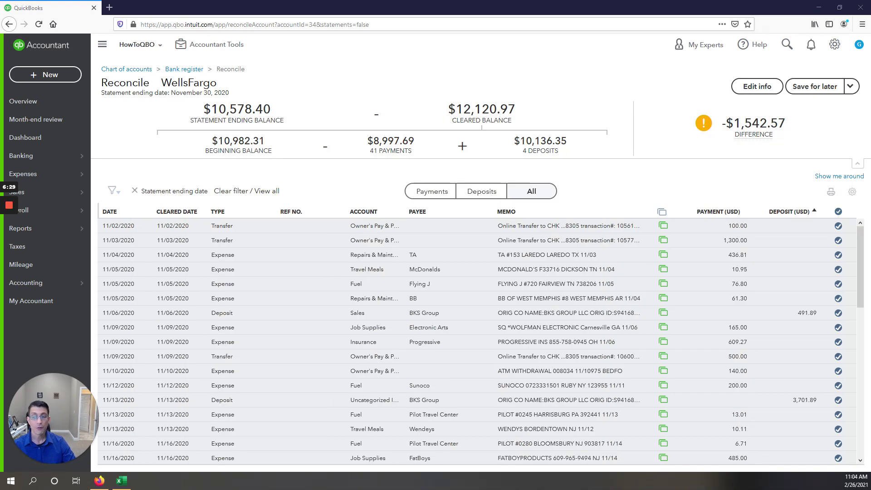
{"action": "left_click", "coordinate": [709, 212]}
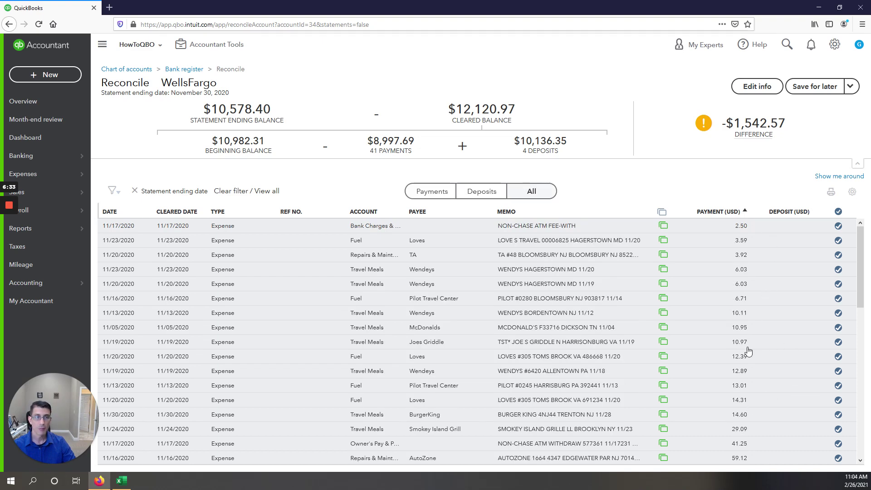
{"action": "left_click", "coordinate": [785, 212]}
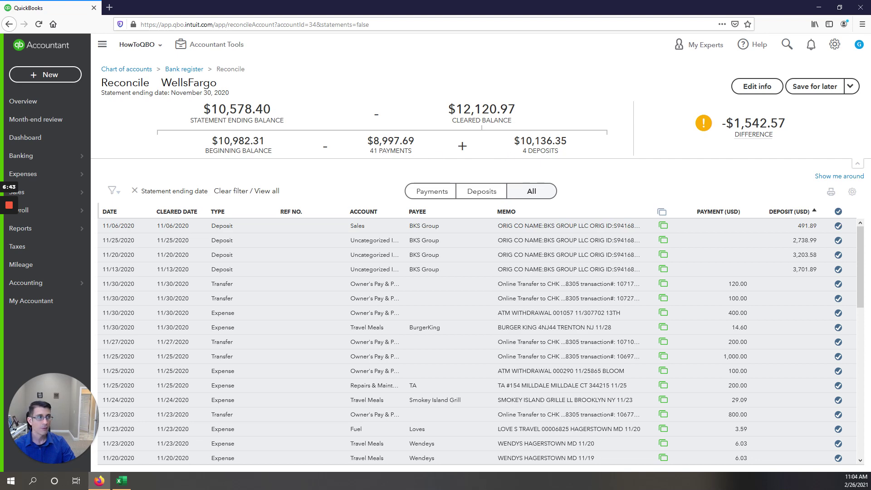
Switch to the Excel workbook, and sort the November transactions in A2:E47 by column D in ascending order
{"action": "left_click_drag", "start_coordinate": [870, 136], "coordinate": [458, 46]}
{"action": "left_click", "coordinate": [493, 165]}
{"action": "left_click_drag", "start_coordinate": [733, 47], "coordinate": [497, 61]}
{"action": "left_click", "coordinate": [669, 62]}
{"action": "left_click_drag", "start_coordinate": [568, 153], "coordinate": [540, 153]}
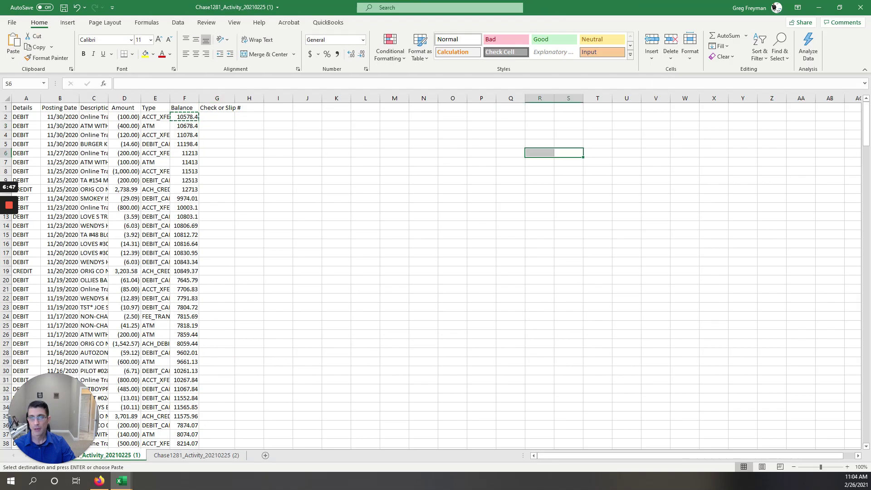
{"action": "left_click_drag", "start_coordinate": [26, 116], "coordinate": [169, 447]}
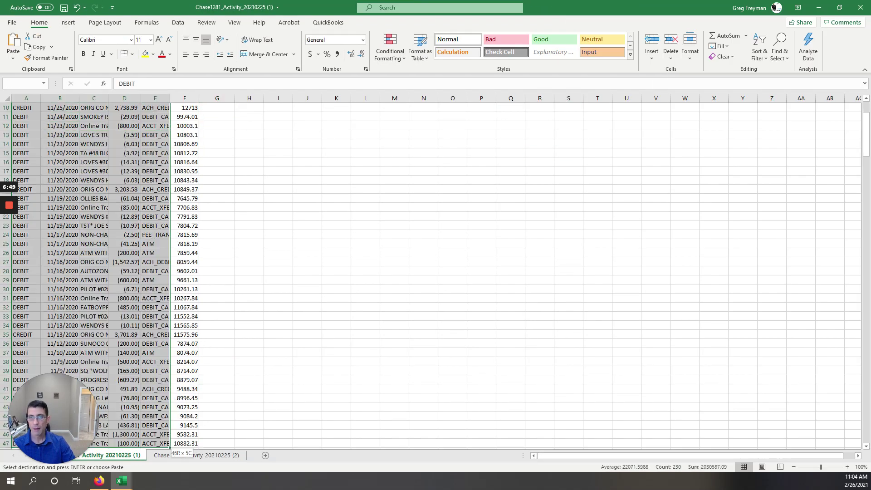
{"action": "key", "text": "ctrl+v"}
{"action": "key", "text": "s"}
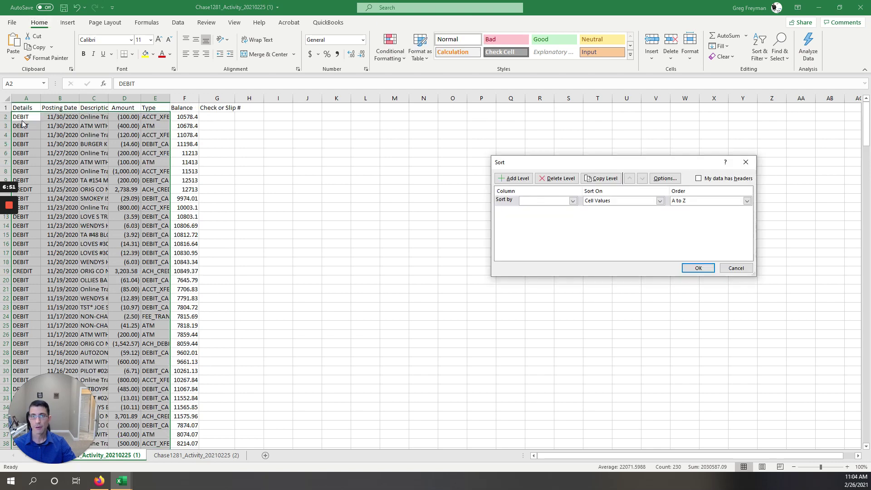
{"action": "left_click", "coordinate": [572, 200]}
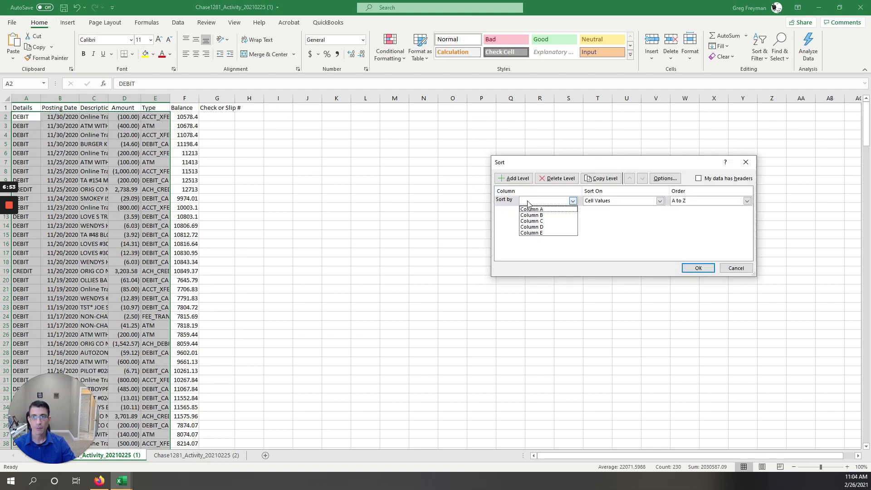
{"action": "left_click", "coordinate": [536, 221]}
{"action": "left_click", "coordinate": [572, 201]}
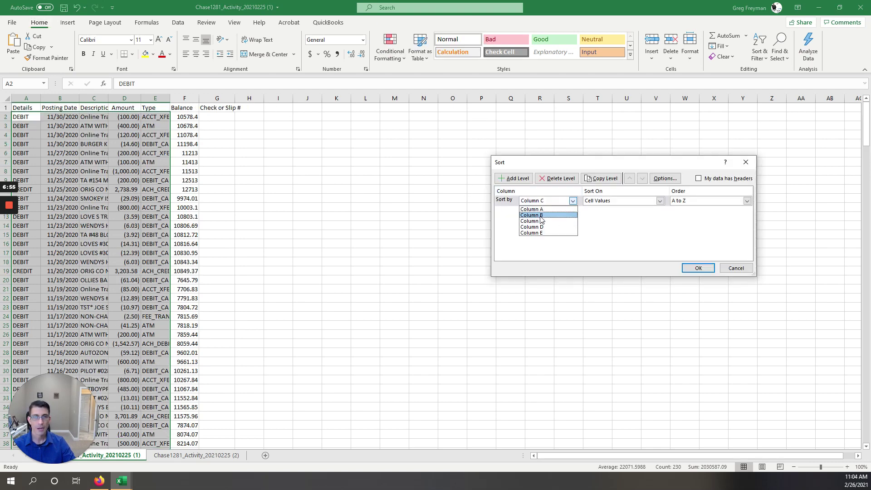
{"action": "left_click", "coordinate": [536, 227]}
{"action": "left_click", "coordinate": [698, 268]}
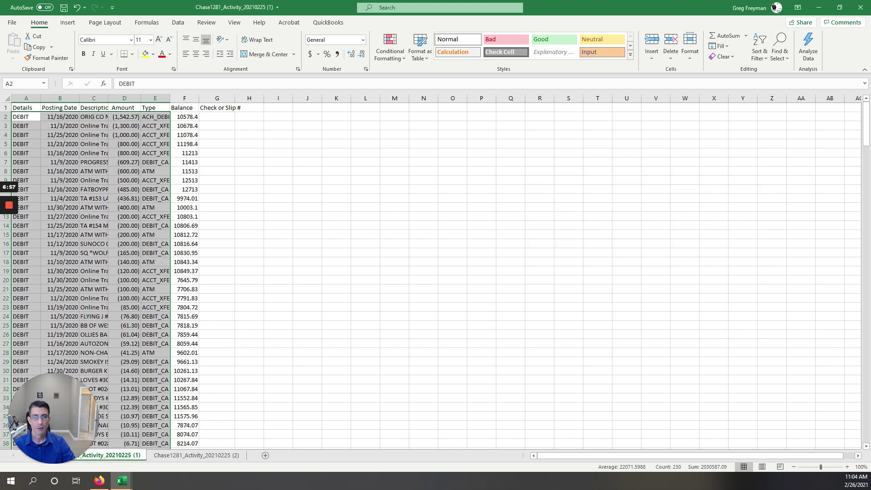
Insert a blank row at row 44 to separate the November debits from the credits
{"action": "left_click", "coordinate": [124, 226]}
{"action": "scroll", "coordinate": [124, 226], "scroll_direction": "down", "scroll_amount": 10}
{"action": "left_click", "coordinate": [129, 227]}
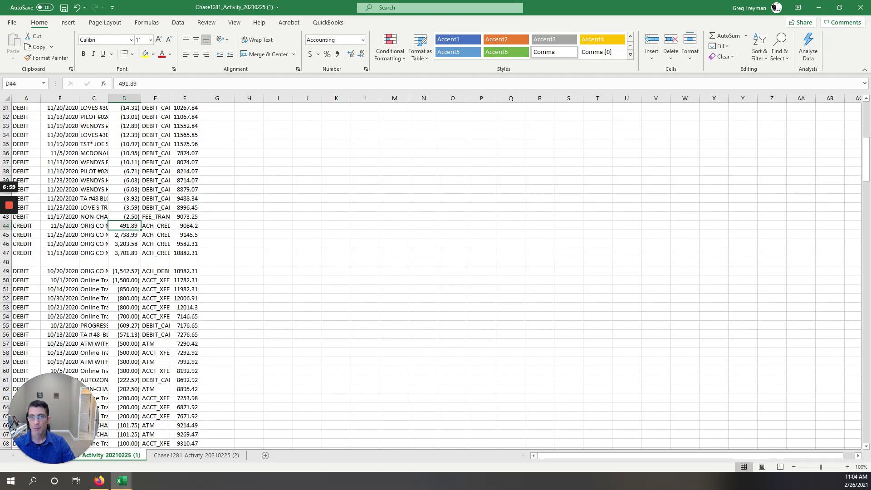
{"action": "key", "text": "ctrl+shift+equal"}
{"action": "key", "text": "r"}
{"action": "key", "text": "Return"}
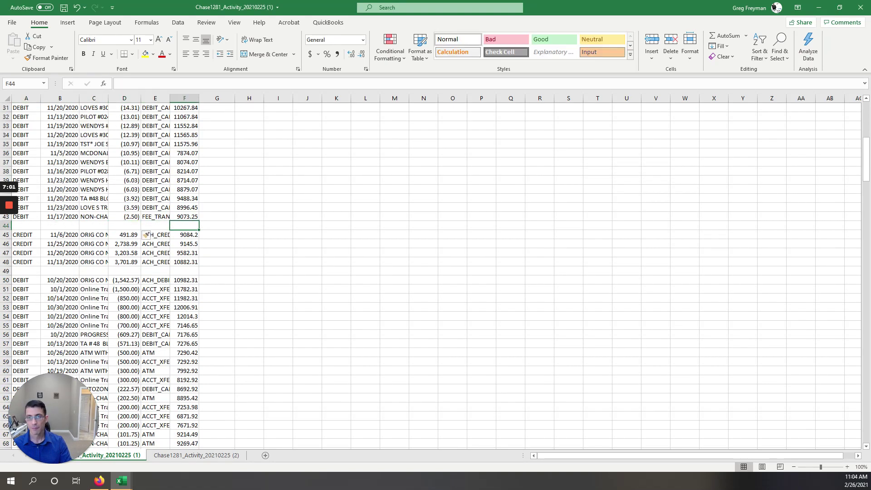
Total the November debits in cell G43 with =SUM(D2:D43), and highlight the cell yellow
{"action": "left_click", "coordinate": [217, 217]}
{"action": "type", "text": "=sum("}
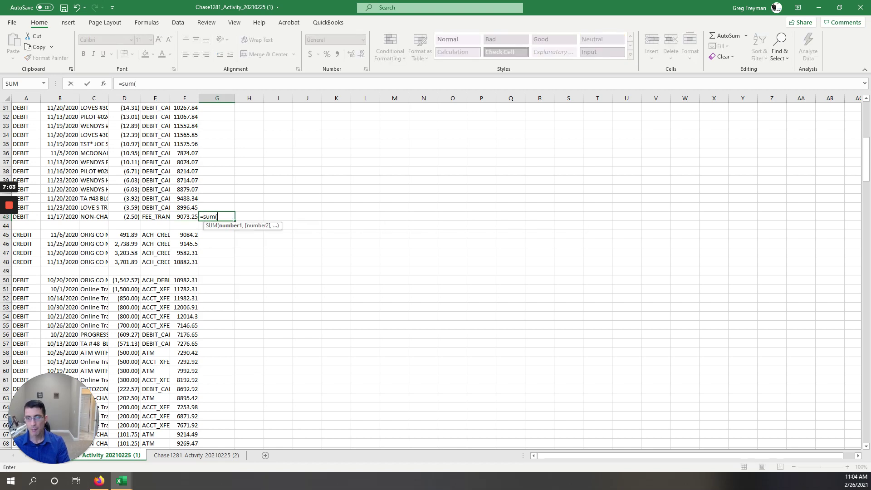
{"action": "key", "text": "Left"}
{"action": "key", "text": "Left"}
{"action": "key", "text": "Left"}
{"action": "key", "text": "ctrl+shift+Up"}
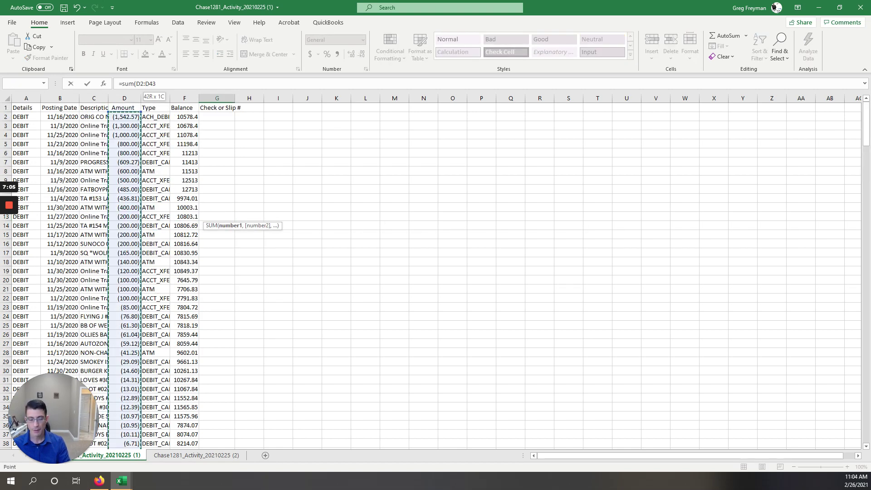
{"action": "key", "text": "Return"}
{"action": "key", "text": "Up"}
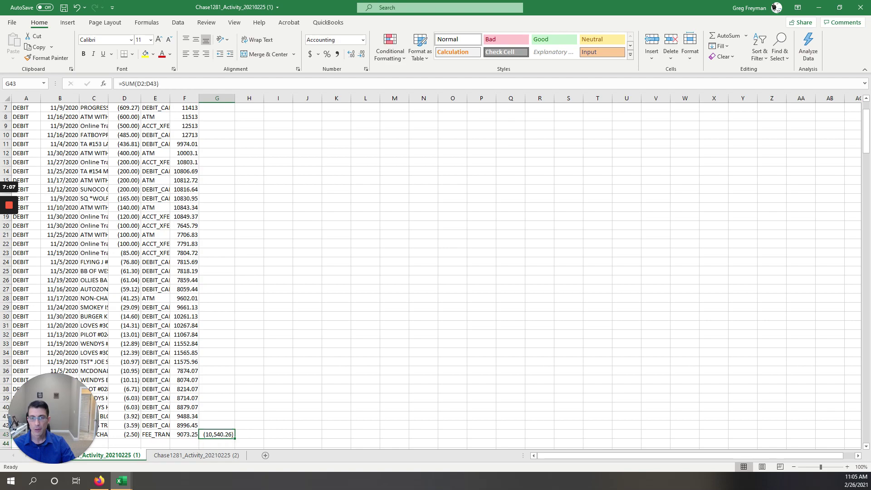
{"action": "left_click", "coordinate": [145, 54]}
Compare the payment and deposit totals in QuickBooks Online with the workbook's debit sum and the credits in D45:D48
{"action": "left_click_drag", "start_coordinate": [558, 8], "coordinate": [870, 89]}
{"action": "double_click", "coordinate": [414, 144]}
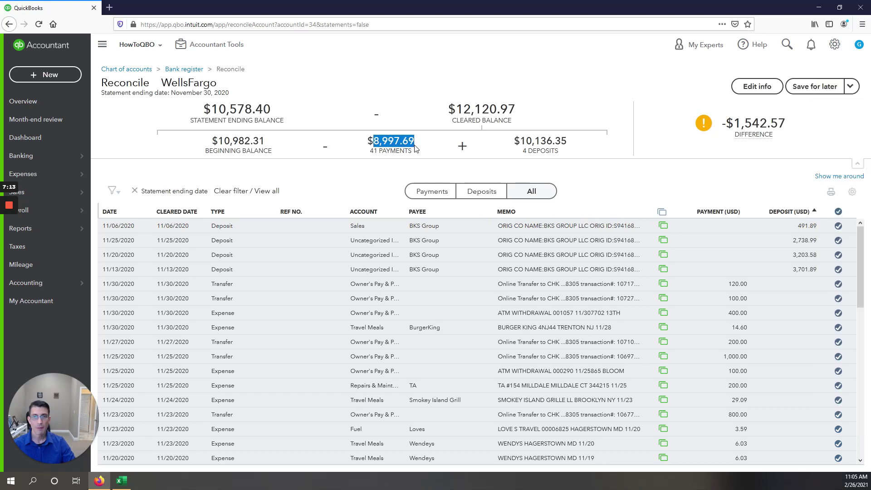
{"action": "key", "text": "alt+Tab"}
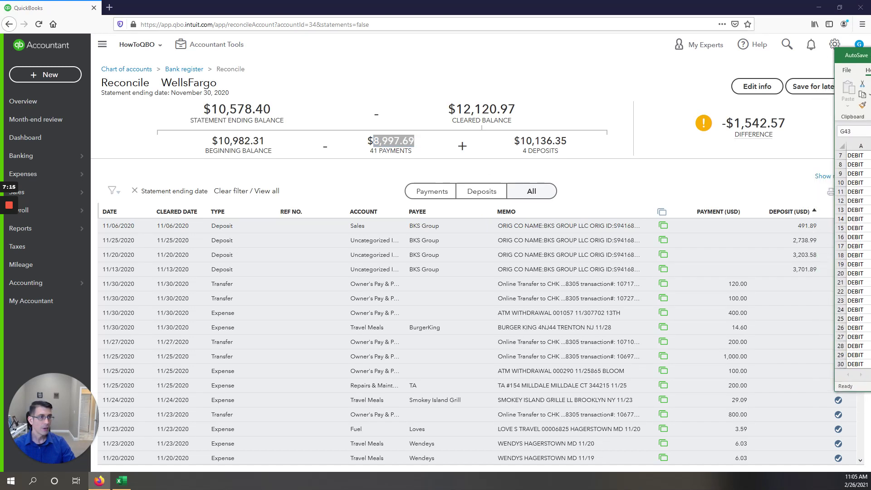
{"action": "scroll", "coordinate": [852, 259], "scroll_direction": "down", "scroll_amount": 6}
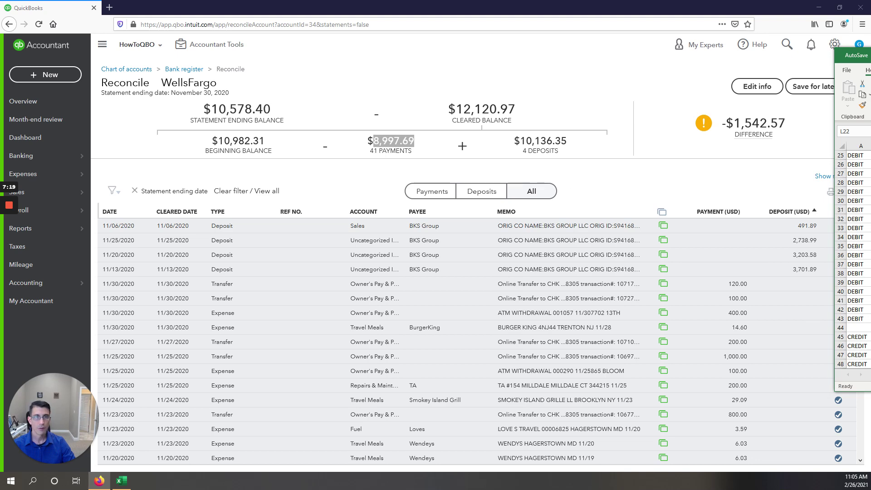
{"action": "left_click_drag", "start_coordinate": [870, 56], "coordinate": [647, 108]}
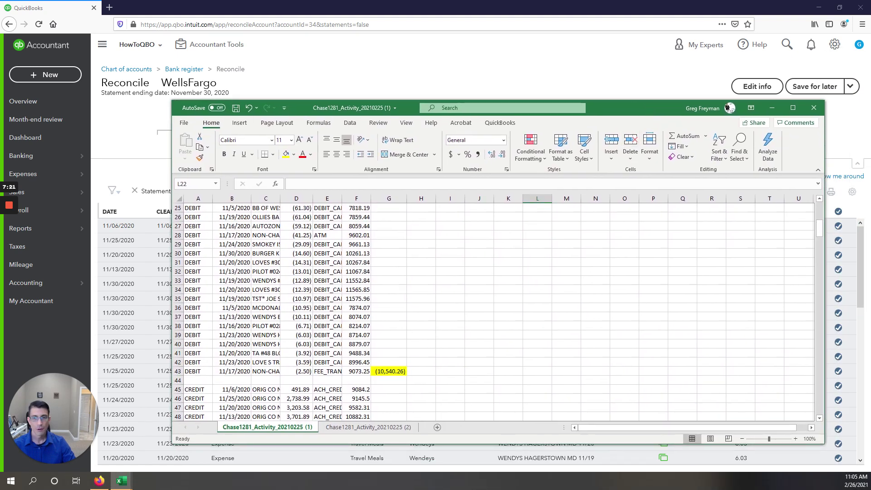
{"action": "scroll", "coordinate": [495, 313], "scroll_direction": "down", "scroll_amount": 3}
{"action": "left_click_drag", "start_coordinate": [297, 335], "coordinate": [297, 307]}
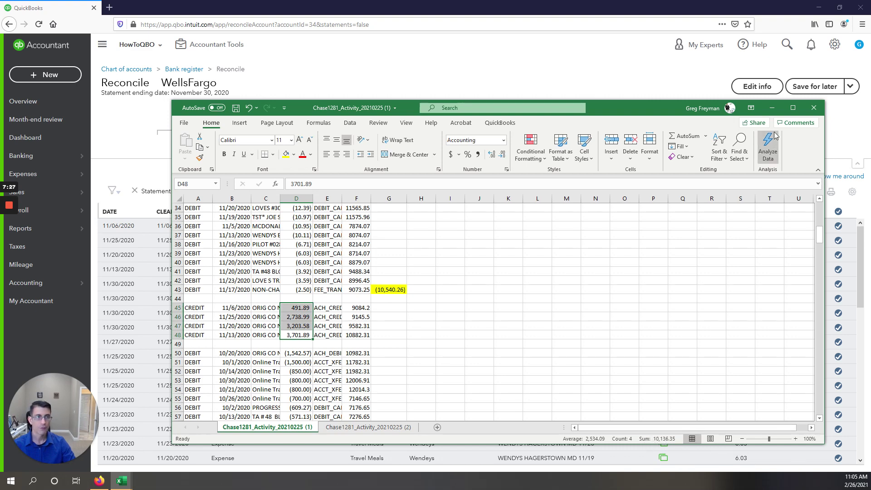
{"action": "left_click", "coordinate": [389, 299]}
{"action": "left_click", "coordinate": [389, 290]}
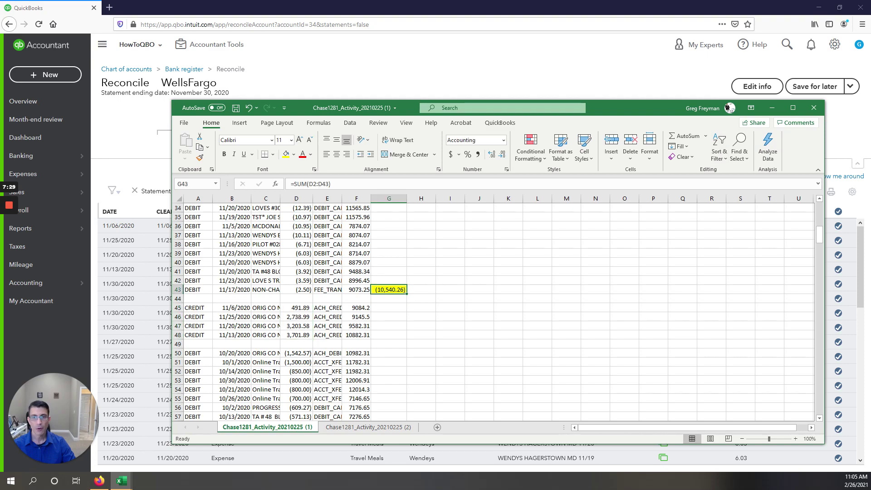
{"action": "left_click_drag", "start_coordinate": [622, 107], "coordinate": [869, 149]}
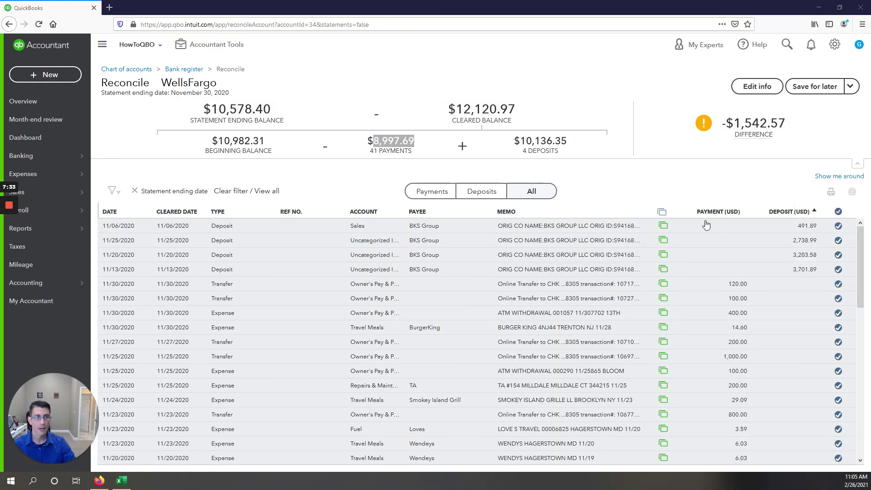
Sort the reconciliation list by payment amount, largest first, and compare it with the largest November debits in the workbook
{"action": "left_click", "coordinate": [718, 212]}
{"action": "left_click", "coordinate": [727, 212]}
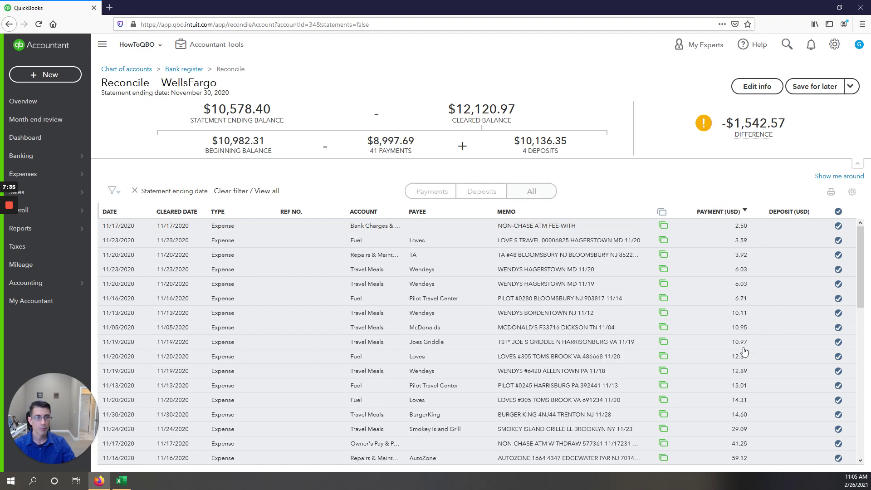
{"action": "left_click_drag", "start_coordinate": [869, 235], "coordinate": [160, 86]}
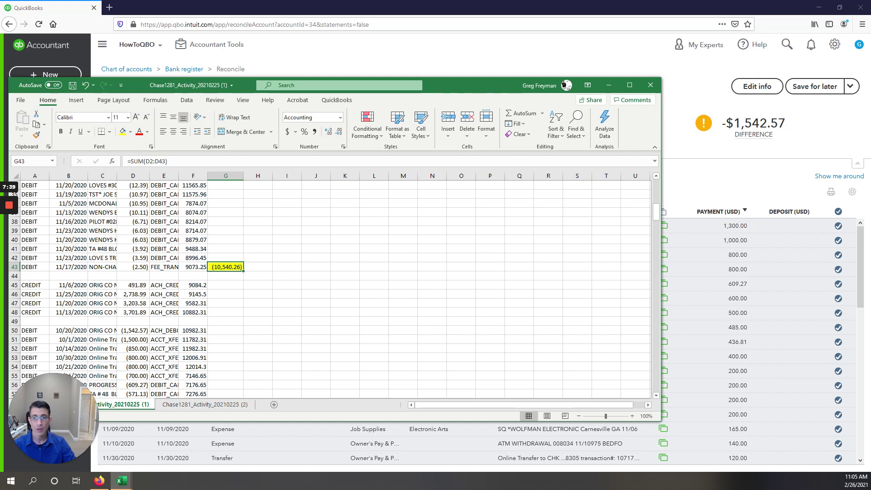
{"action": "left_click", "coordinate": [164, 340]}
{"action": "scroll", "coordinate": [163, 340], "scroll_direction": "up", "scroll_amount": 11}
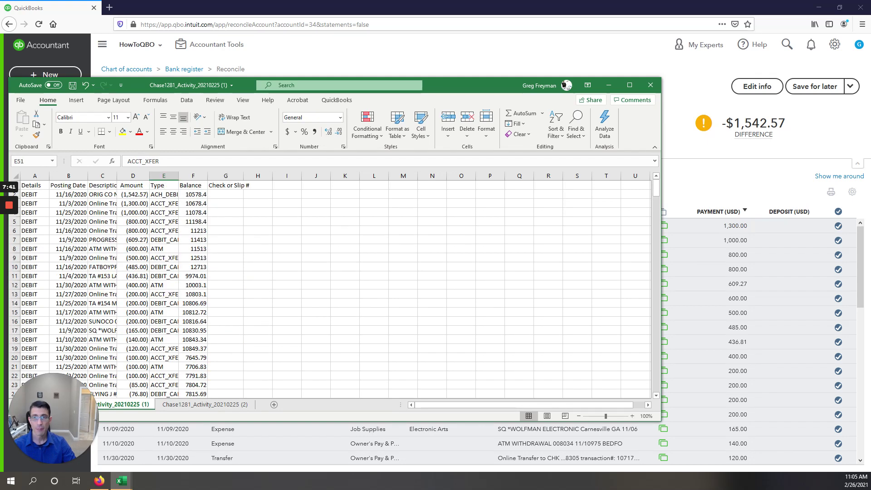
{"action": "left_click", "coordinate": [133, 194]}
{"action": "left_click", "coordinate": [133, 203]}
{"action": "left_click", "coordinate": [133, 222]}
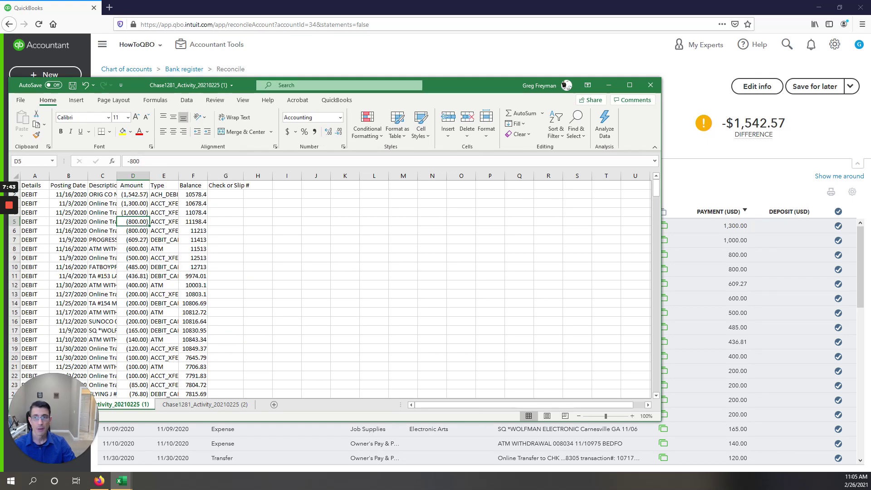
Highlight the 11/16/2020 debit of 1,542.57 in A2:F2 yellow, and view its full description
{"action": "left_click_drag", "start_coordinate": [29, 194], "coordinate": [193, 194]}
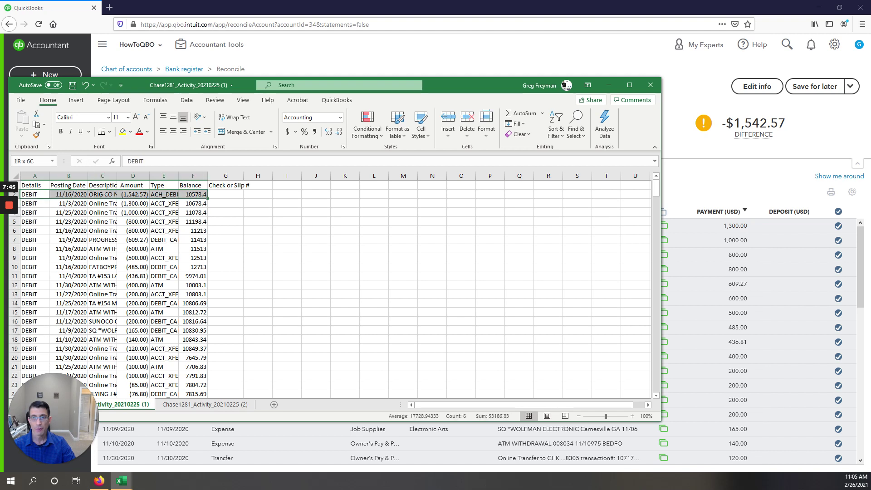
{"action": "left_click", "coordinate": [123, 132]}
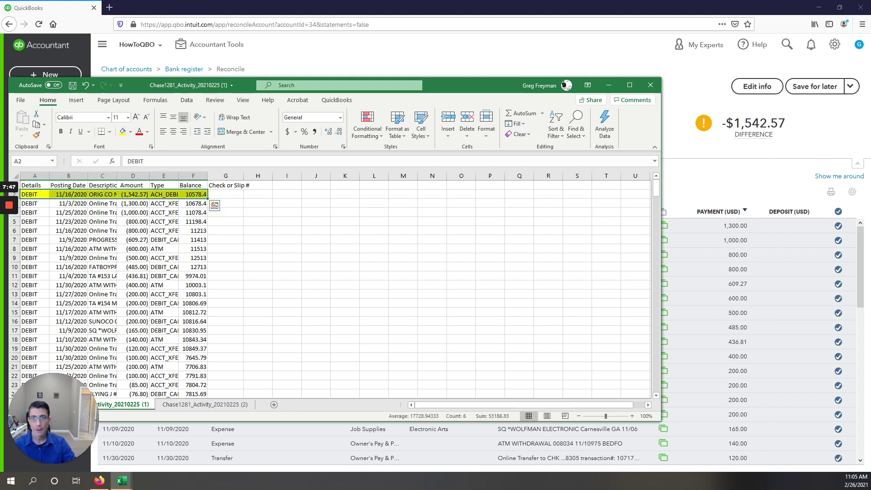
{"action": "left_click", "coordinate": [193, 221]}
{"action": "left_click", "coordinate": [133, 195]}
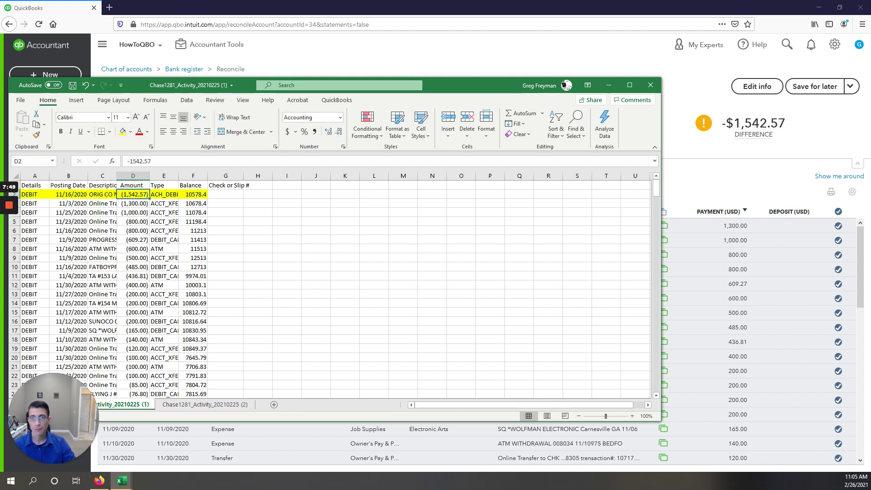
{"action": "left_click", "coordinate": [102, 194]}
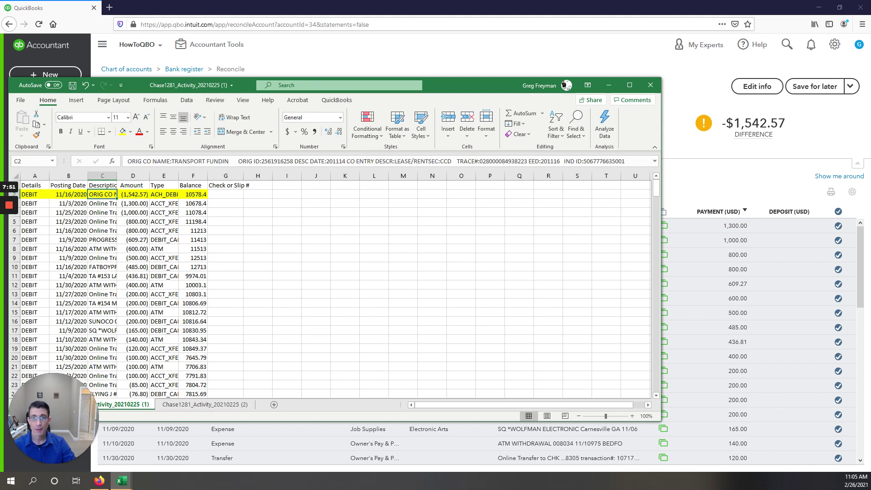
Switch to QuickBooks Online, and start a new WellsFargo expense with Transport Funding as the payee
{"action": "left_click", "coordinate": [617, 92]}
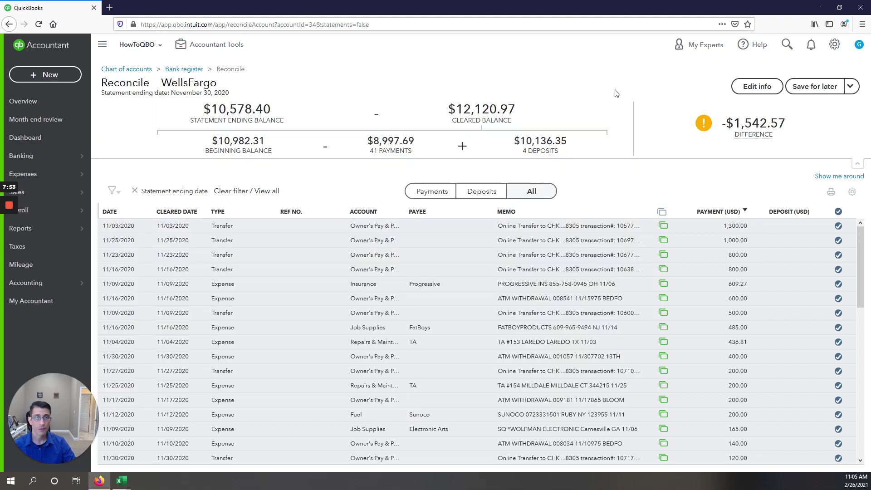
{"action": "left_click", "coordinate": [57, 74]}
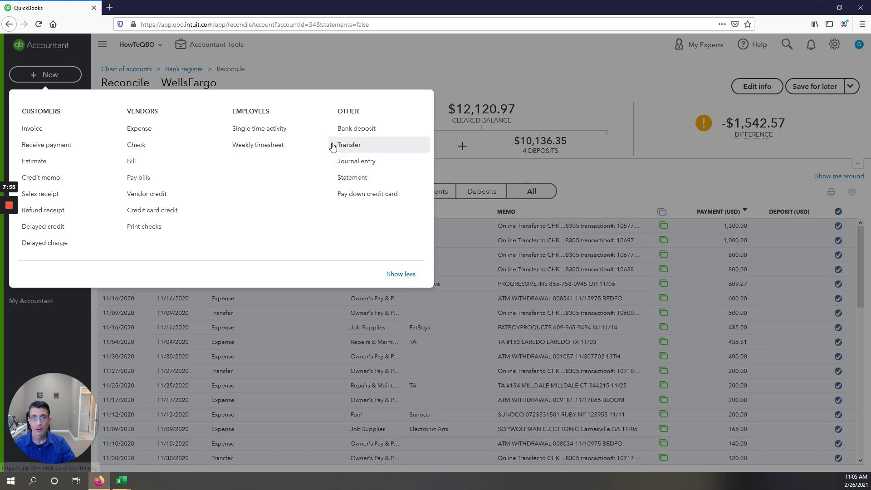
{"action": "left_click", "coordinate": [160, 133]}
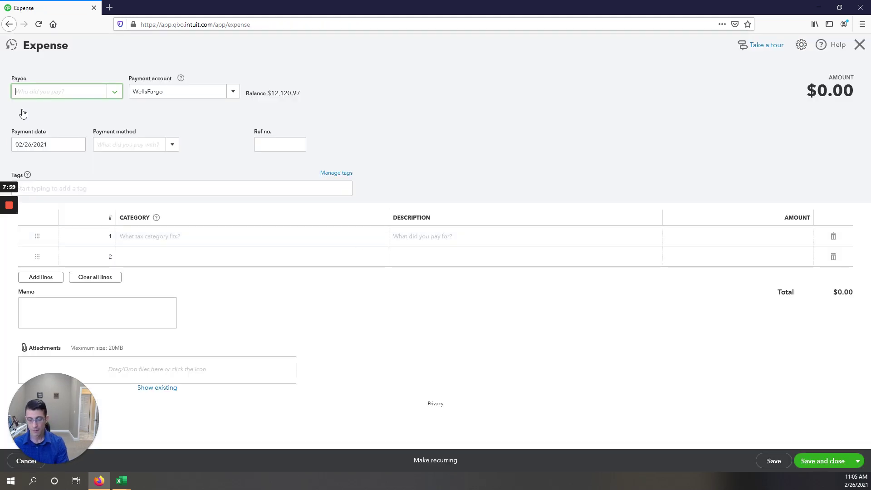
{"action": "type", "text": "TRan"}
{"action": "left_click", "coordinate": [50, 128]}
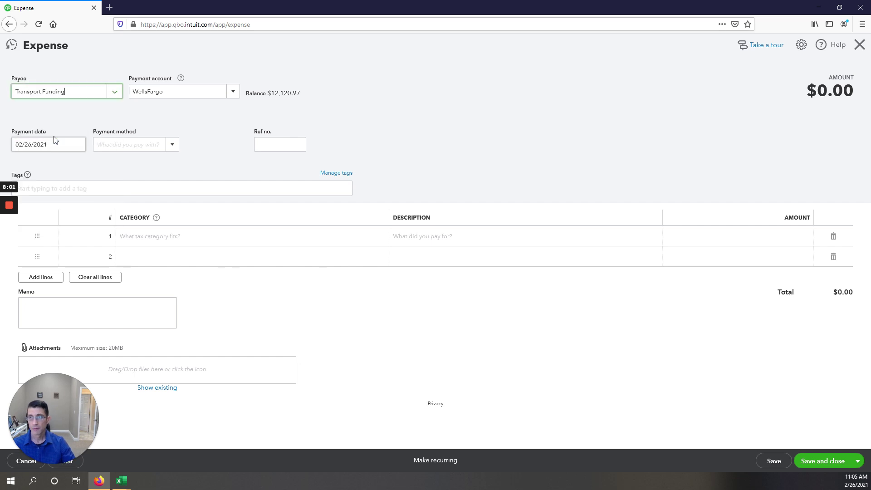
{"action": "left_click", "coordinate": [534, 274]}
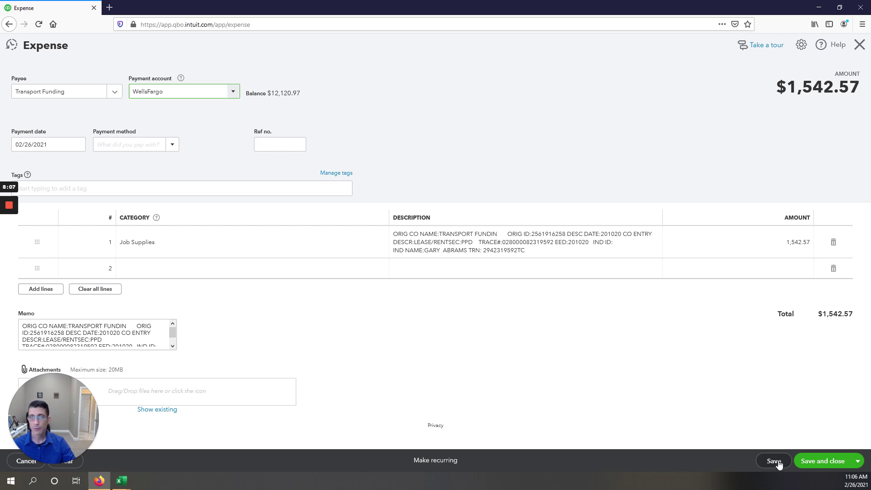
Set the expense's payment date to 11/16/2020, then save and close the expense
{"action": "key", "text": "alt+Tab"}
{"action": "key", "text": "alt+Tab"}
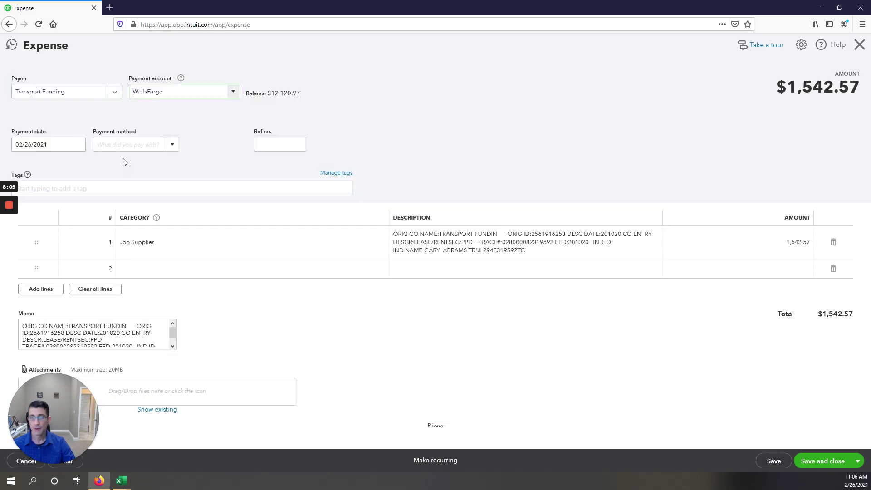
{"action": "left_click", "coordinate": [58, 143]}
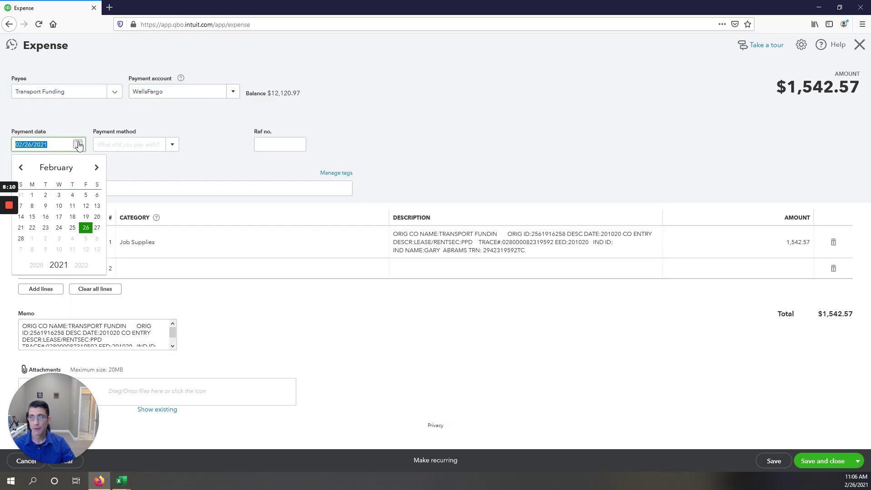
{"action": "left_click", "coordinate": [20, 168]}
{"action": "left_click", "coordinate": [20, 168]}
{"action": "left_click", "coordinate": [20, 167]}
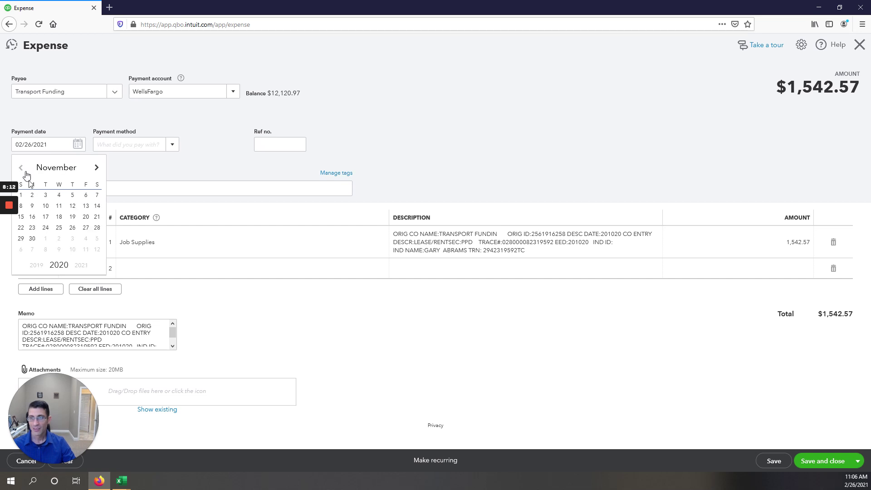
{"action": "left_click", "coordinate": [33, 217]}
{"action": "left_click", "coordinate": [773, 461]}
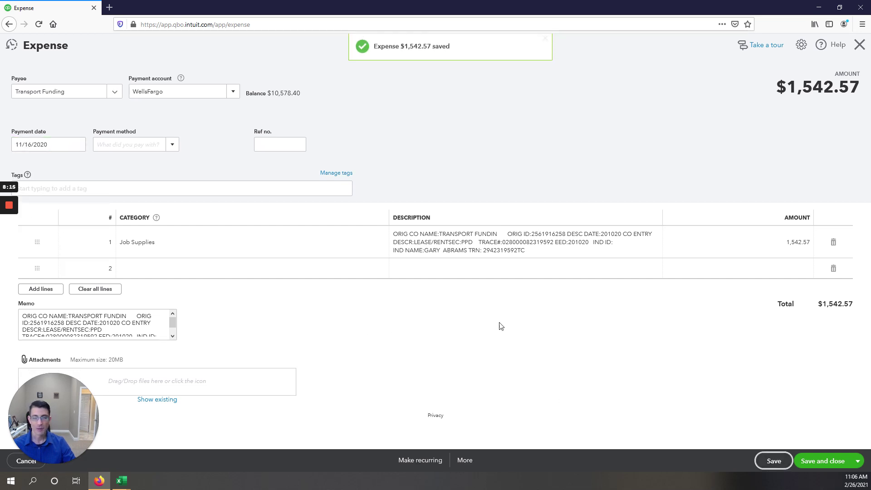
{"action": "left_click", "coordinate": [860, 45]}
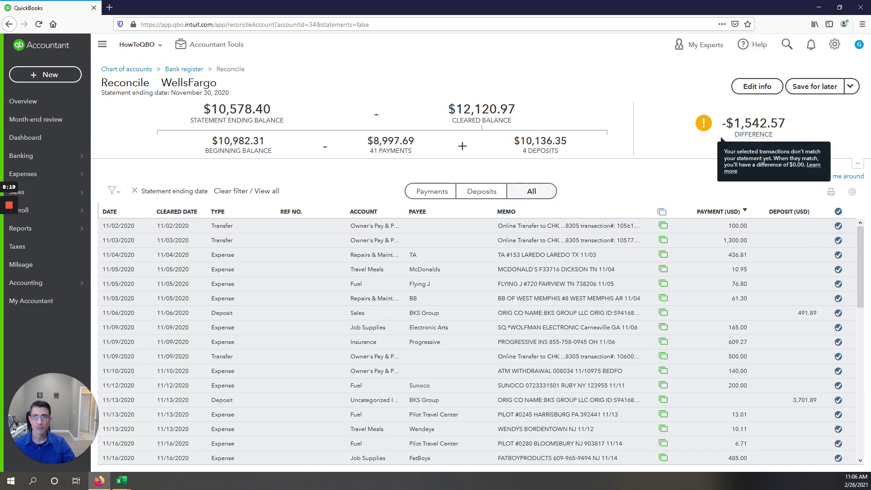
Mark the 11/16/2020 Transport Funding payment of 1,542.57 as cleared in the refreshed list, and finish the November reconciliation
{"action": "left_click", "coordinate": [38, 24]}
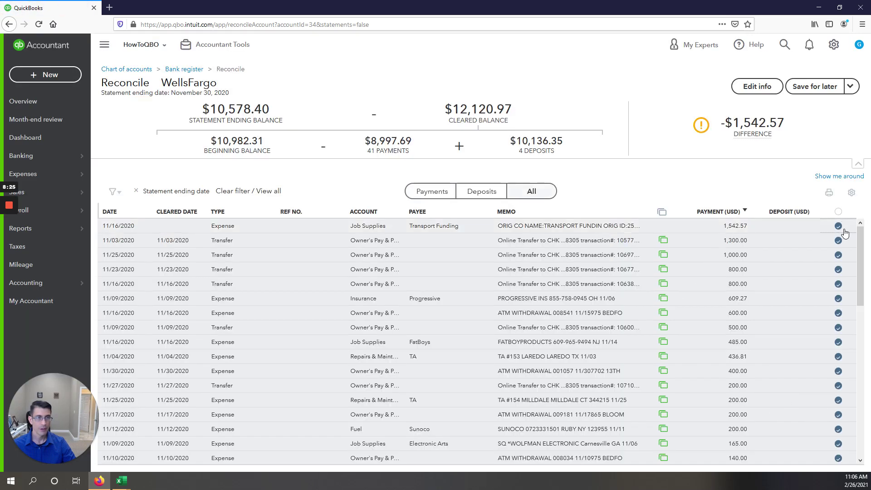
{"action": "left_click", "coordinate": [840, 226]}
{"action": "left_click", "coordinate": [811, 89]}
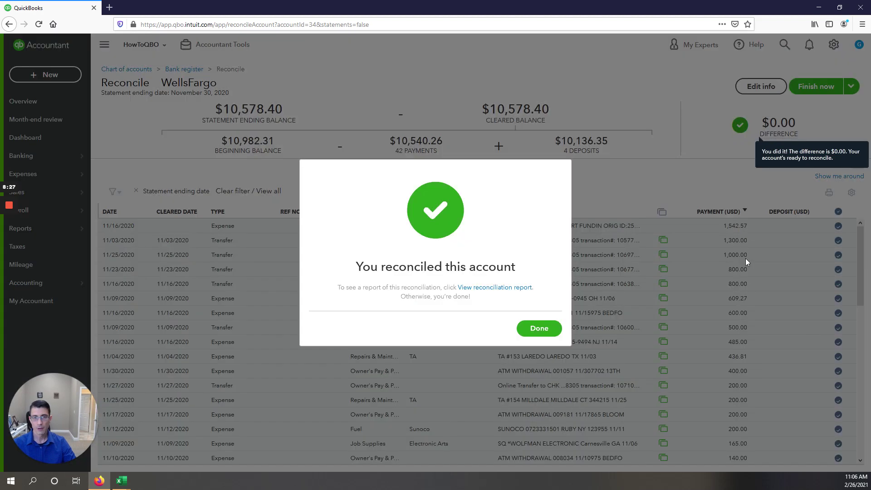
{"action": "left_click", "coordinate": [528, 338]}
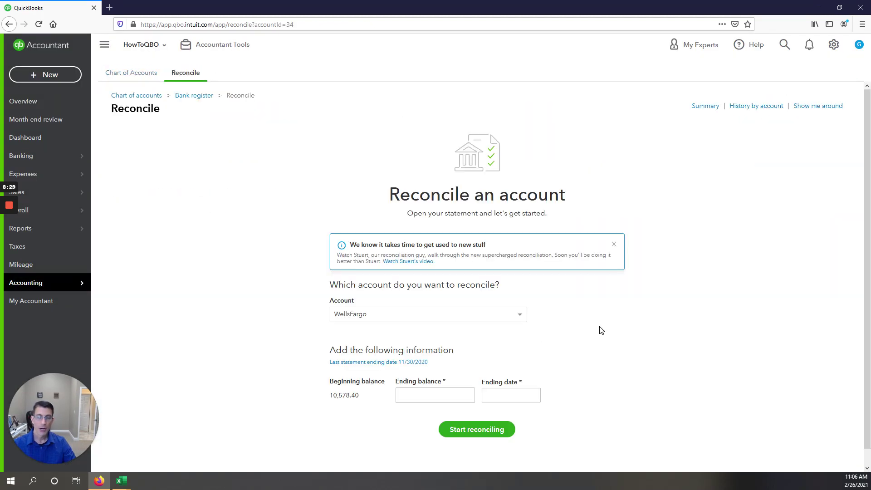